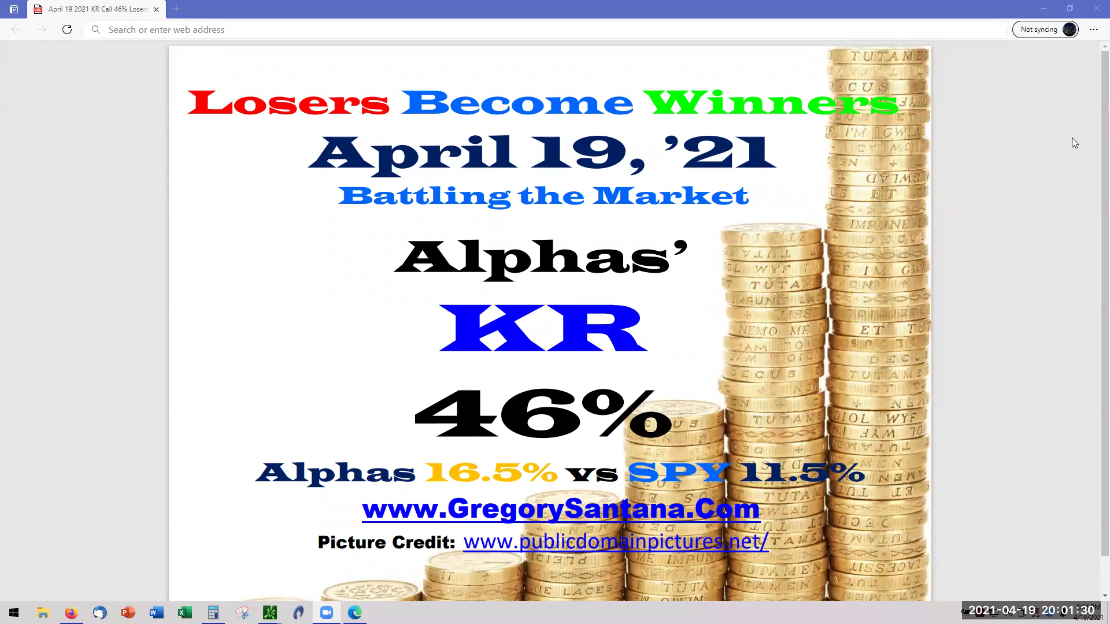
Hide the PDF to reveal the charts and start typing ADBE into the chart symbol box
left_click(1043, 9)
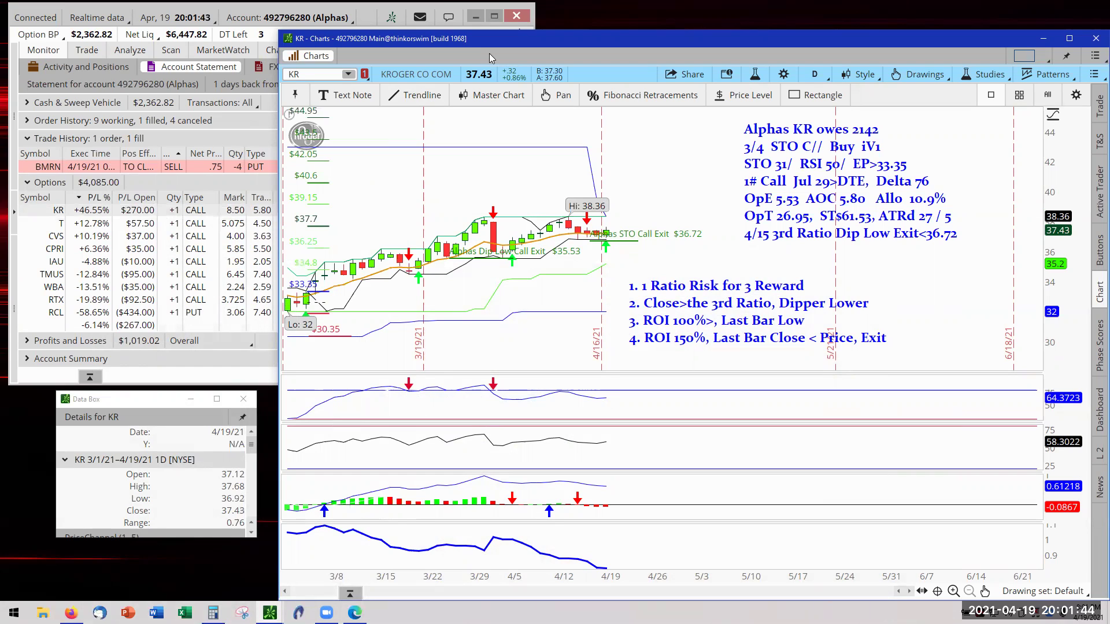
left_click(349, 76)
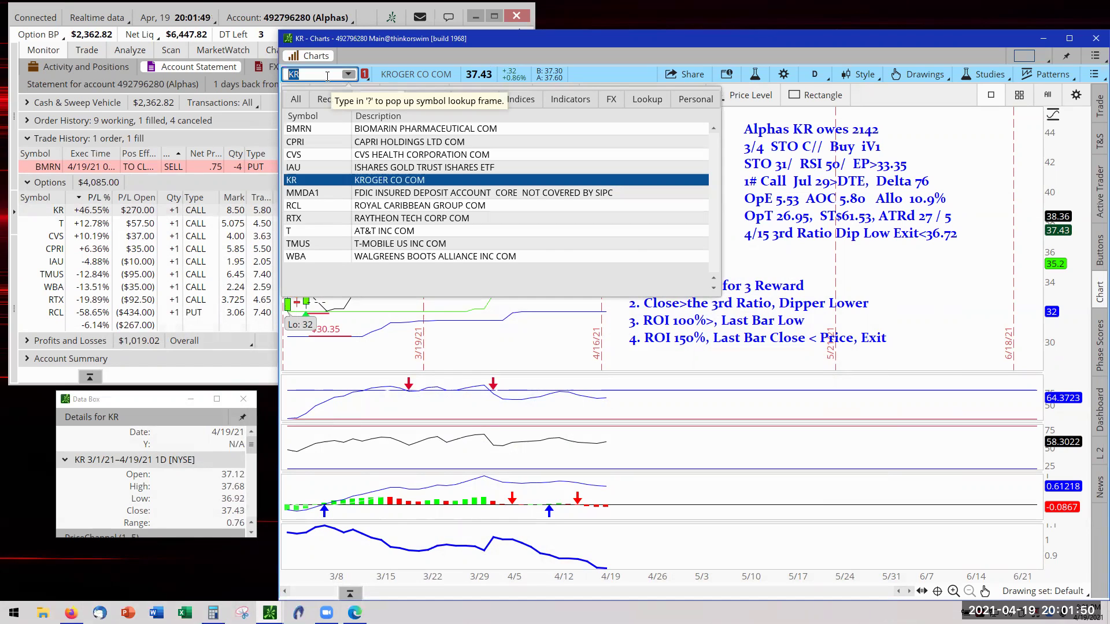
left_click(319, 69)
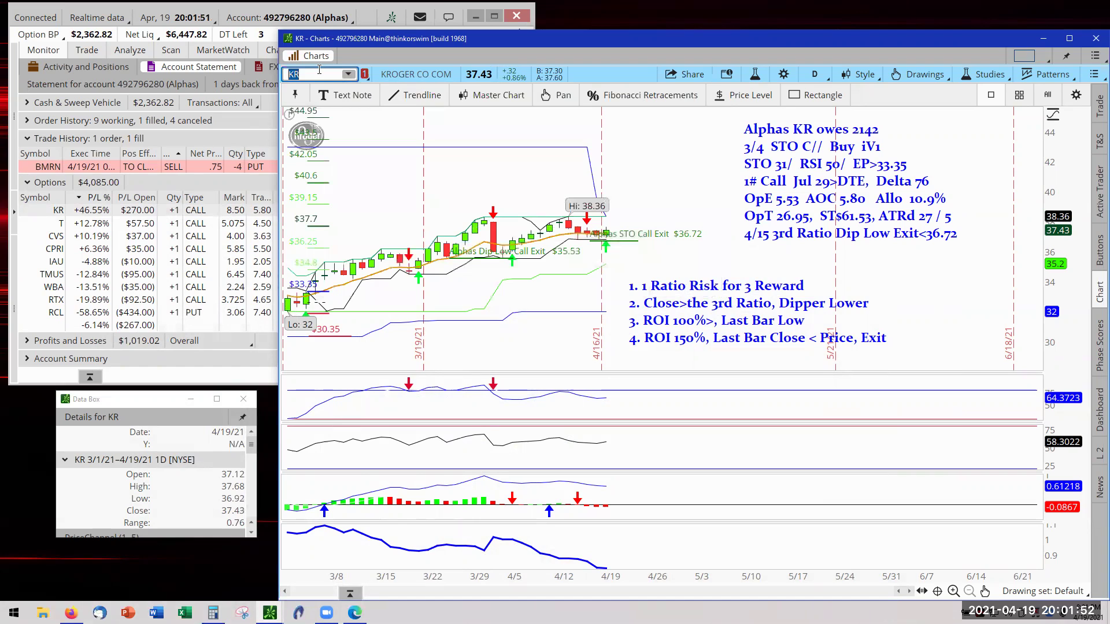
type("AB")
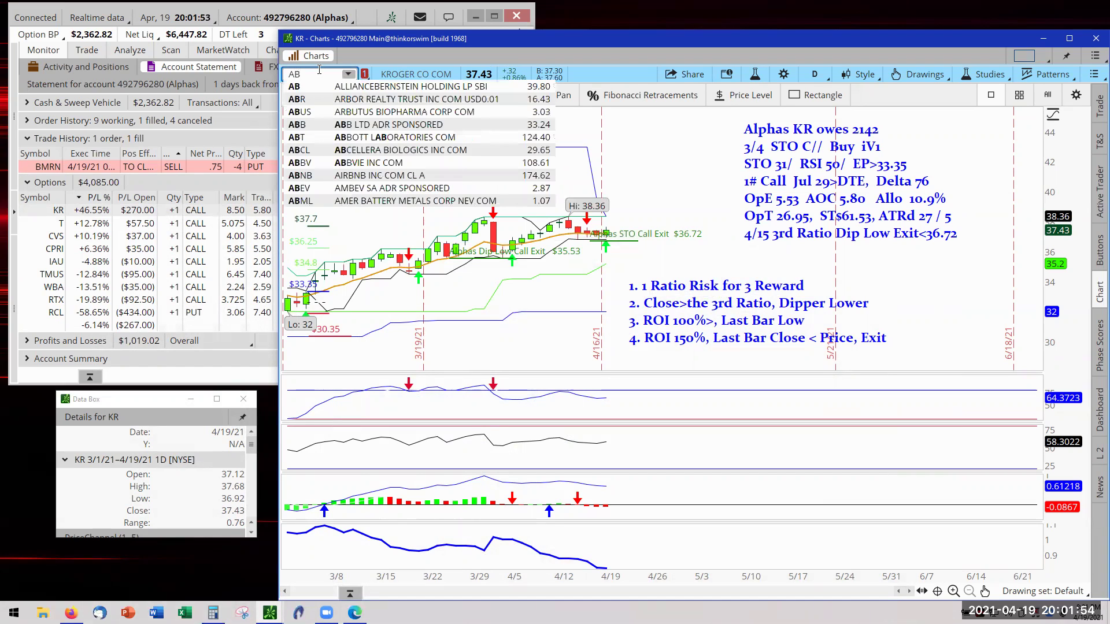
type("BE")
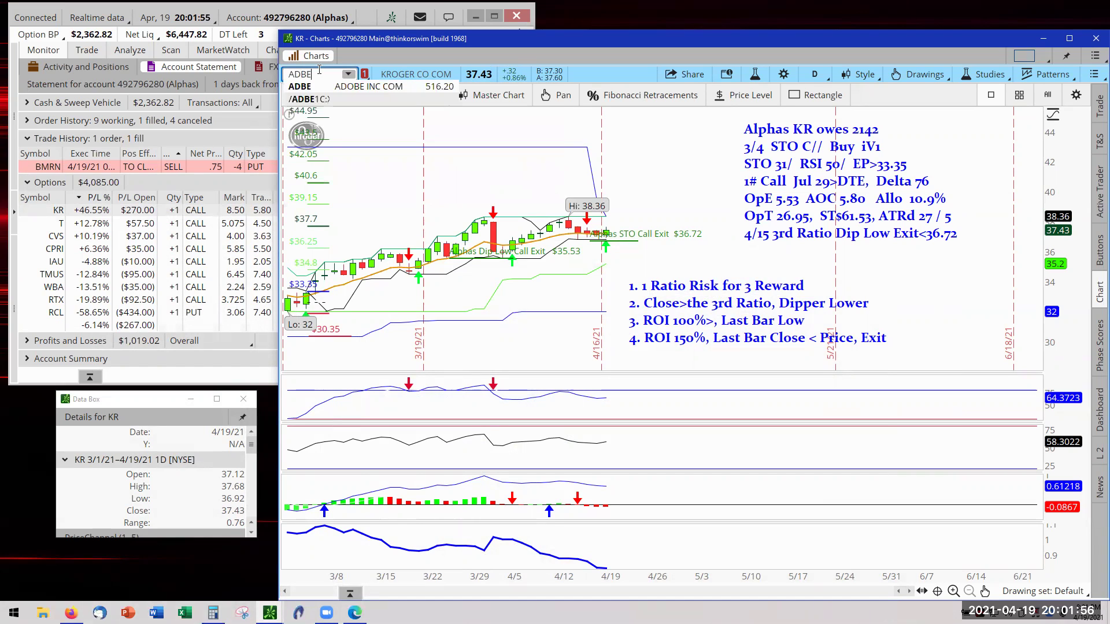
Load ADBE, zoom and pan to its recent candles, move the rules note left, rescale the study pane
left_click(354, 88)
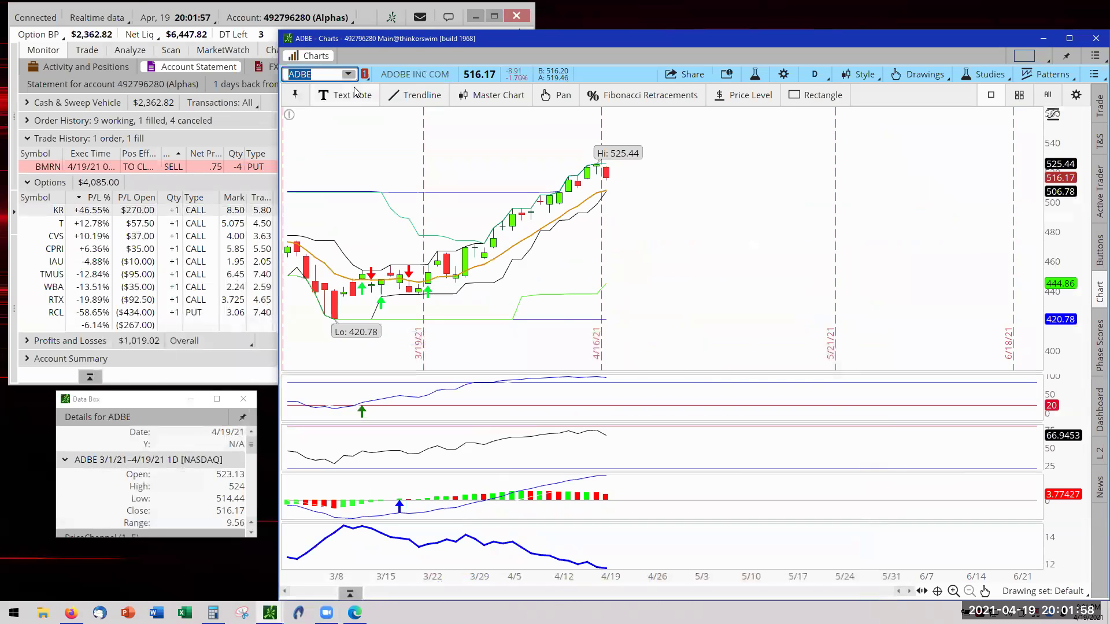
left_click(953, 591)
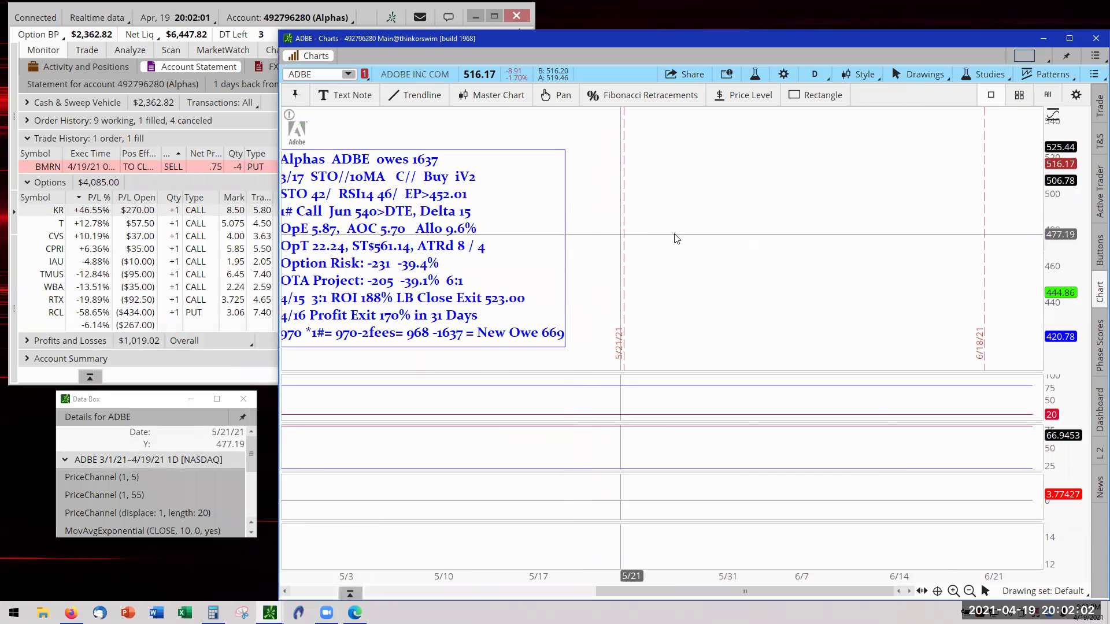
left_click_drag(663, 231, 1016, 203)
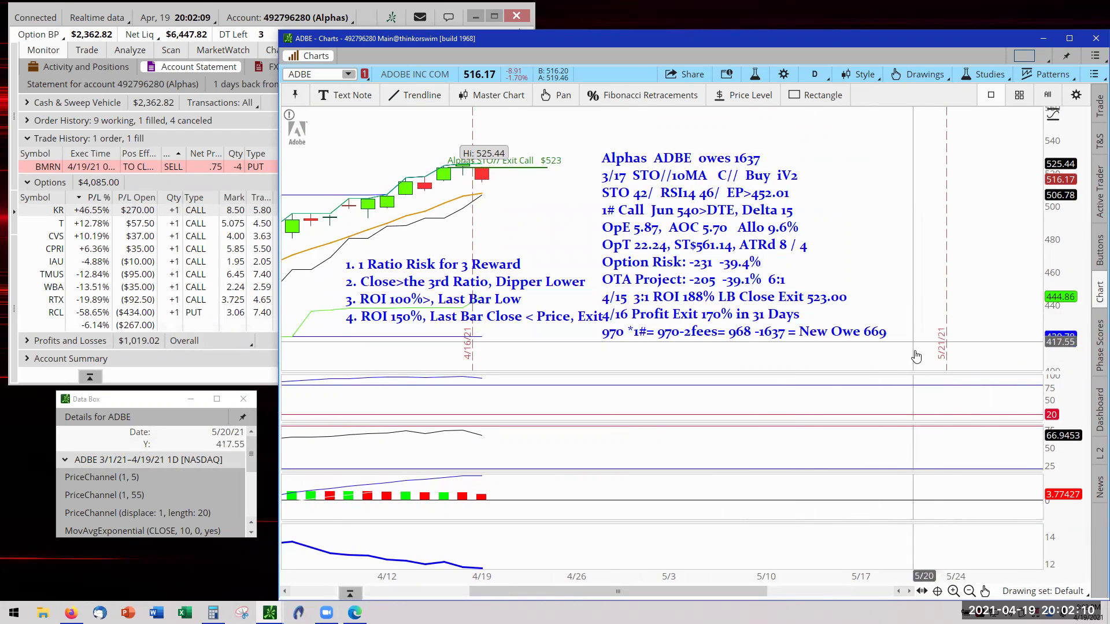
left_click_drag(492, 318, 464, 326)
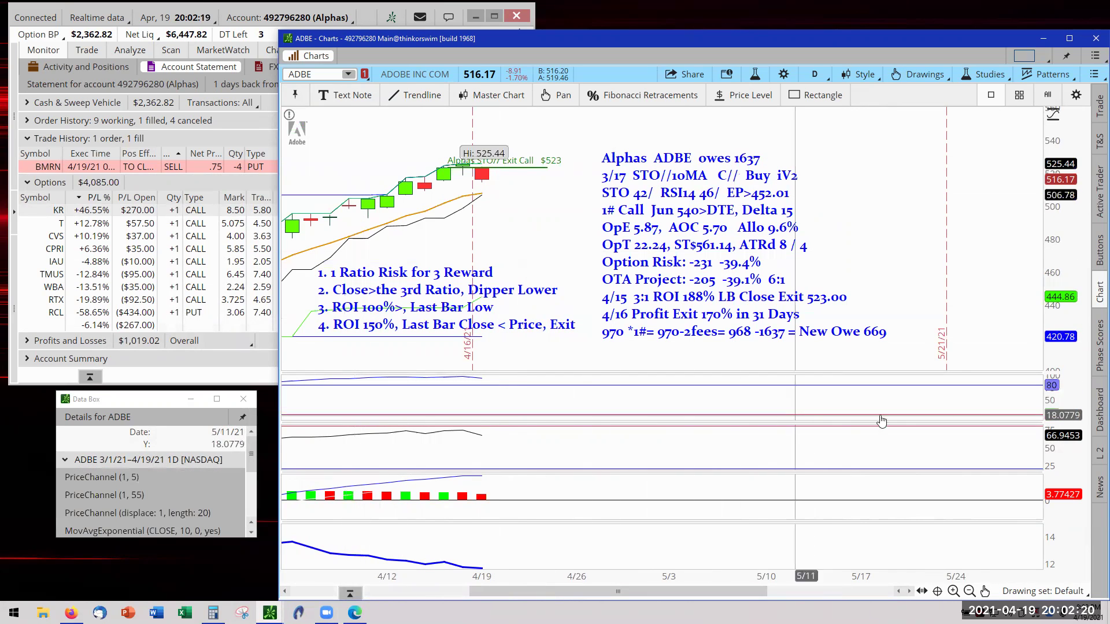
left_click_drag(1053, 399, 1054, 406)
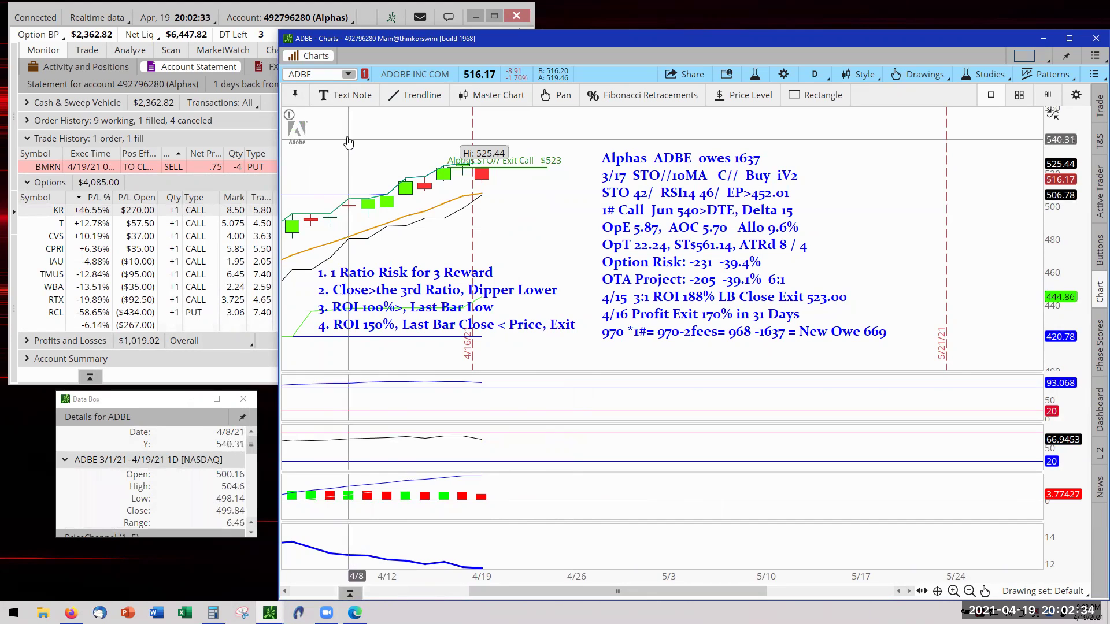
Switch the chart back to KR from the Positions list and autozoom it to its prices
left_click(350, 75)
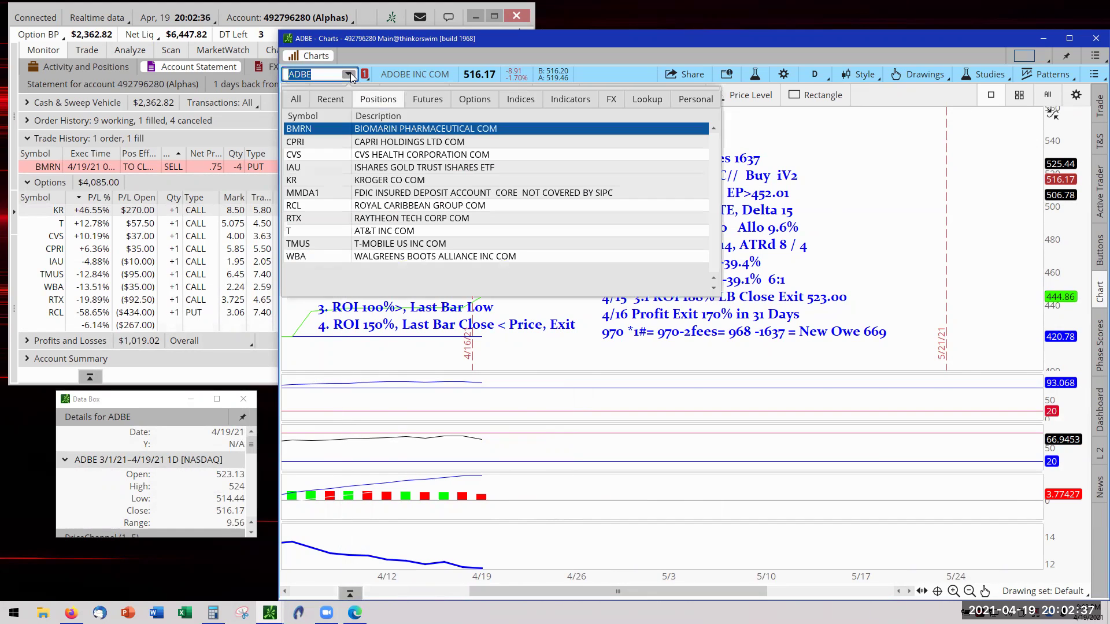
left_click(382, 180)
right_click(408, 218)
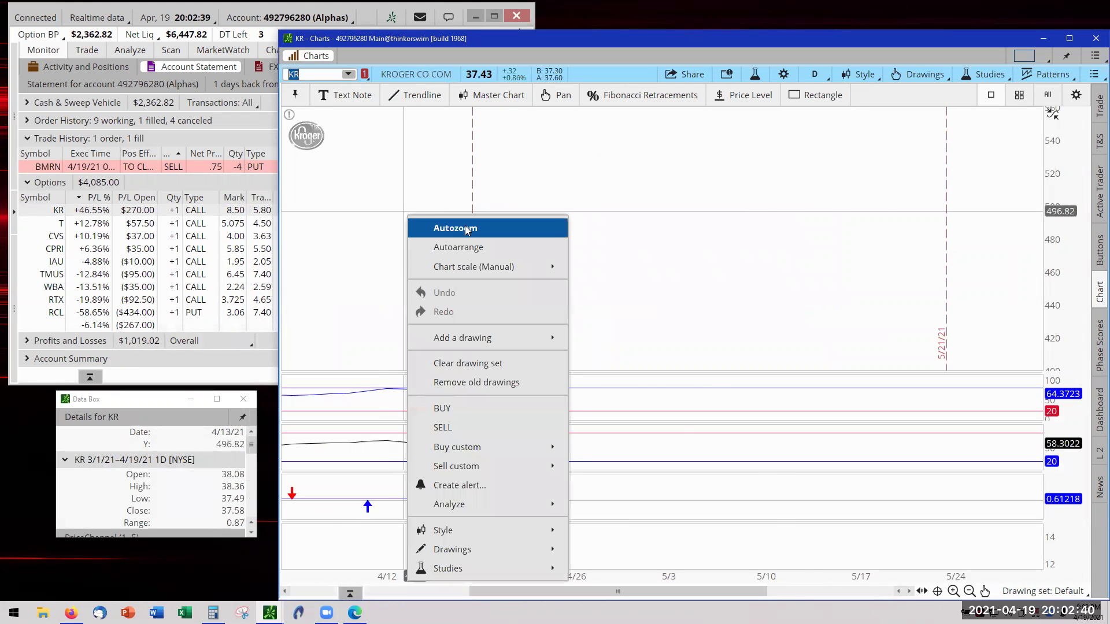
left_click(466, 229)
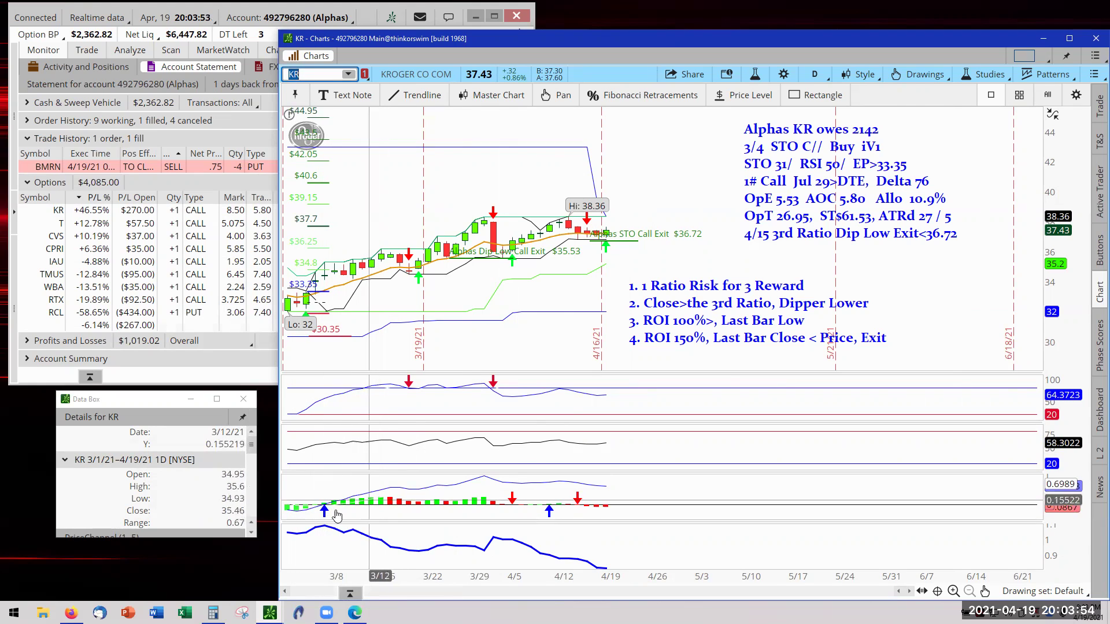
Open the MACD study settings, review the Avg and Diff plots, and keep EXPONENTIAL averaging
right_click(461, 489)
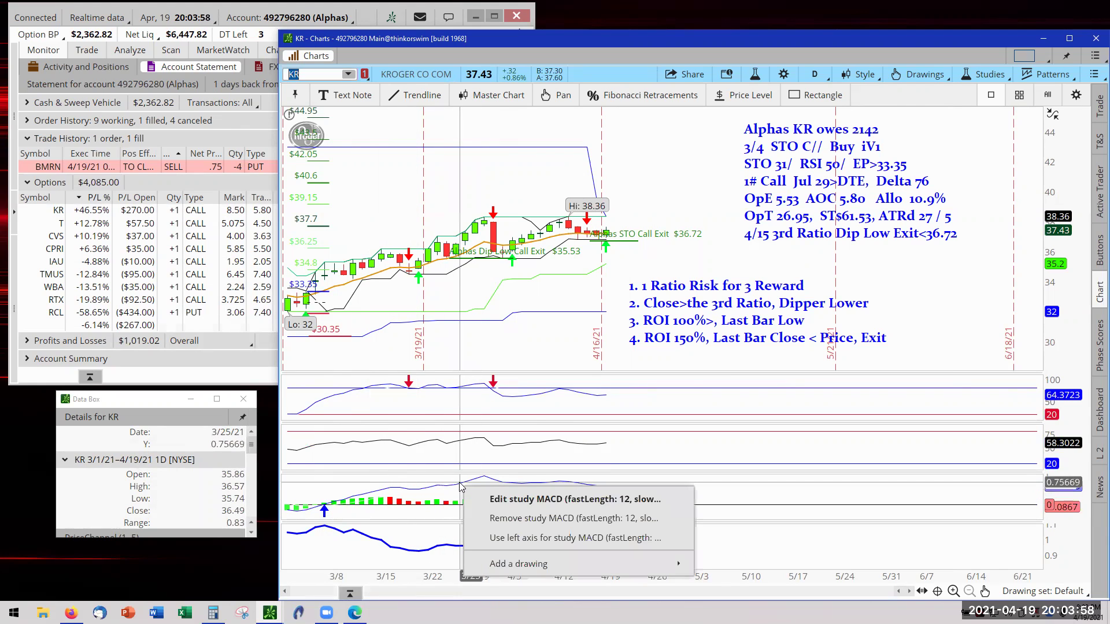
left_click(507, 499)
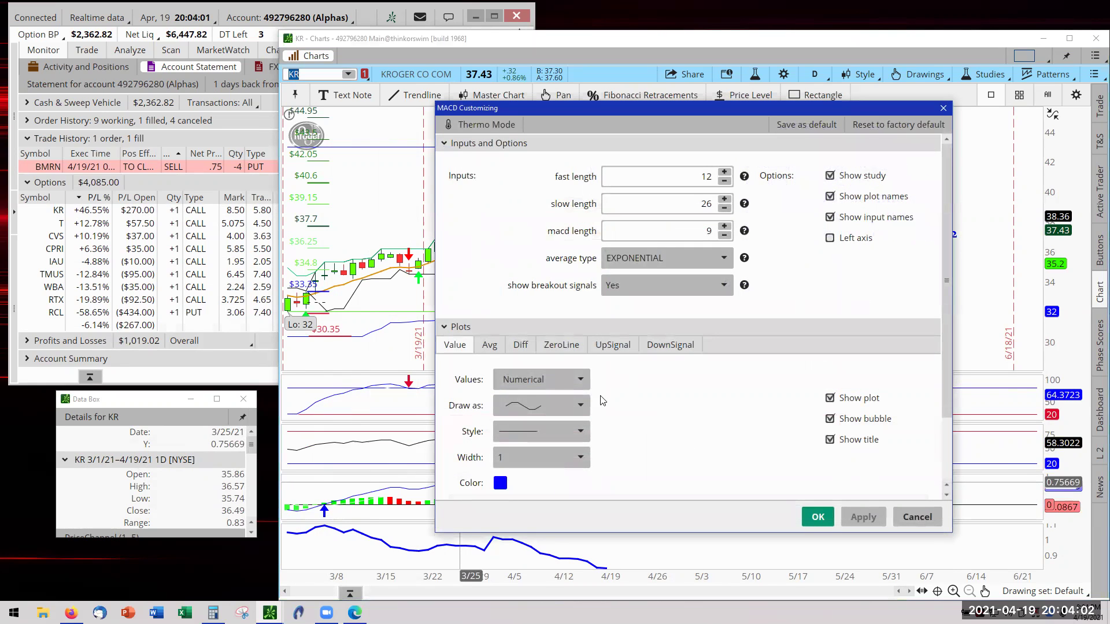
left_click(489, 346)
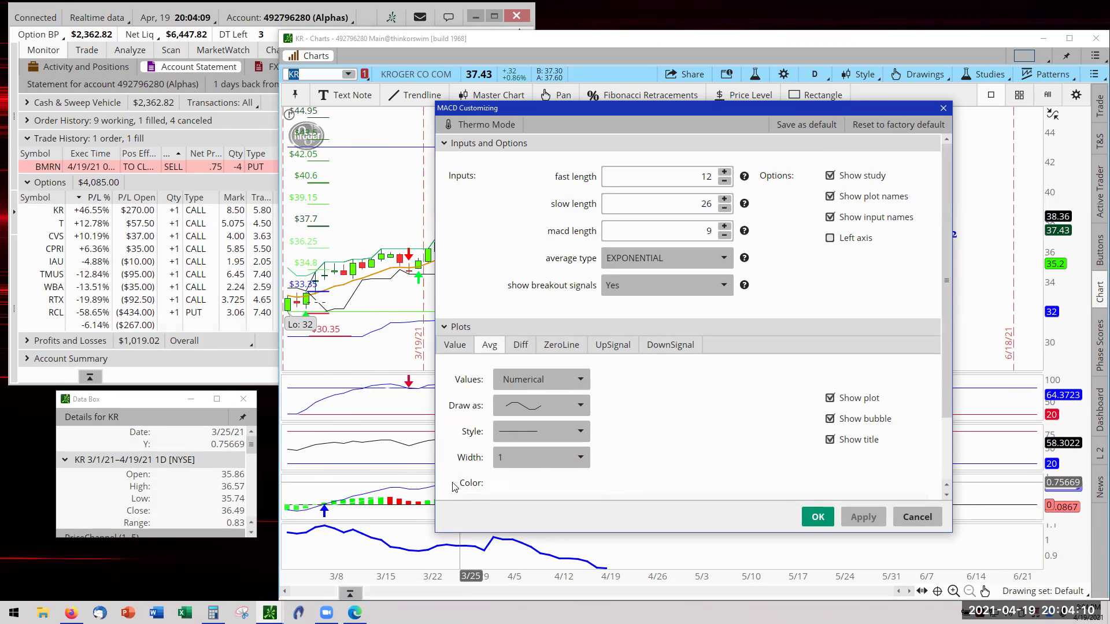
left_click(521, 346)
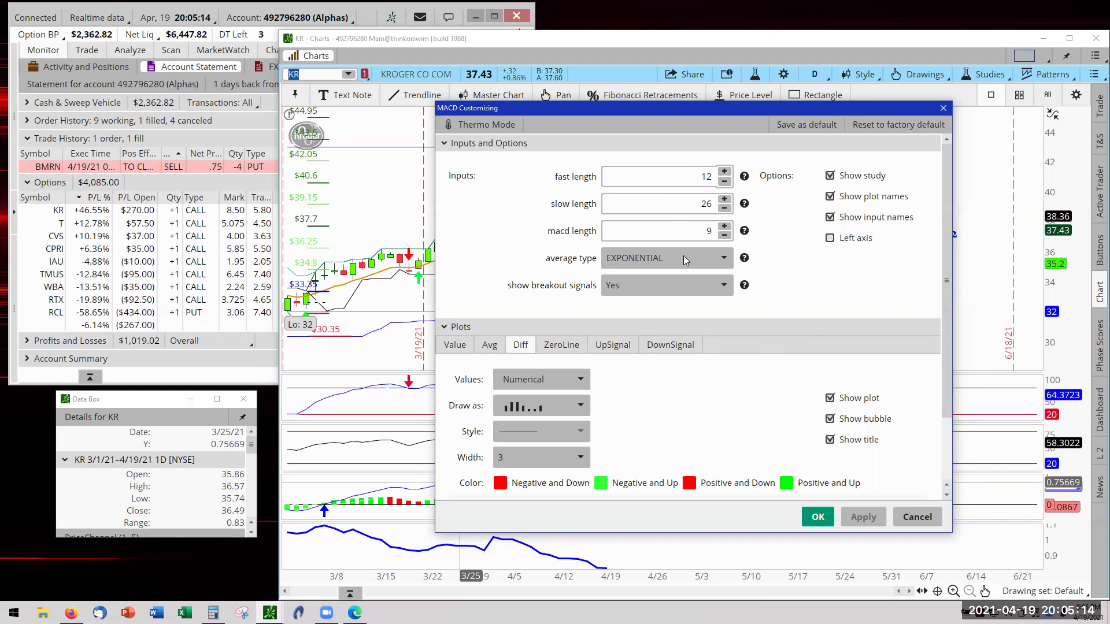
left_click(724, 258)
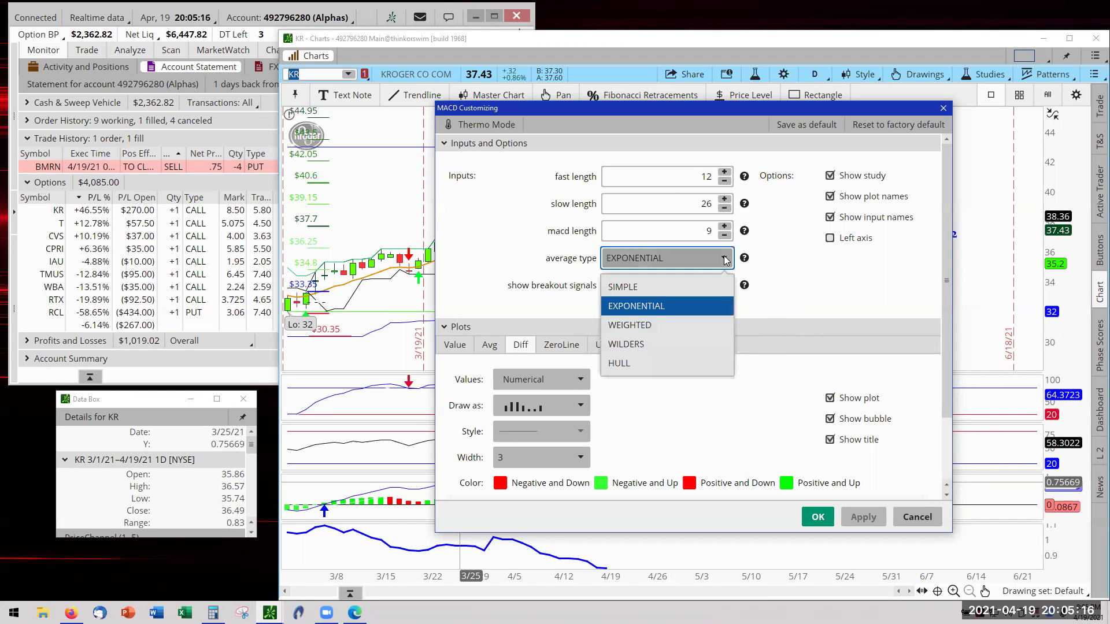
left_click(648, 309)
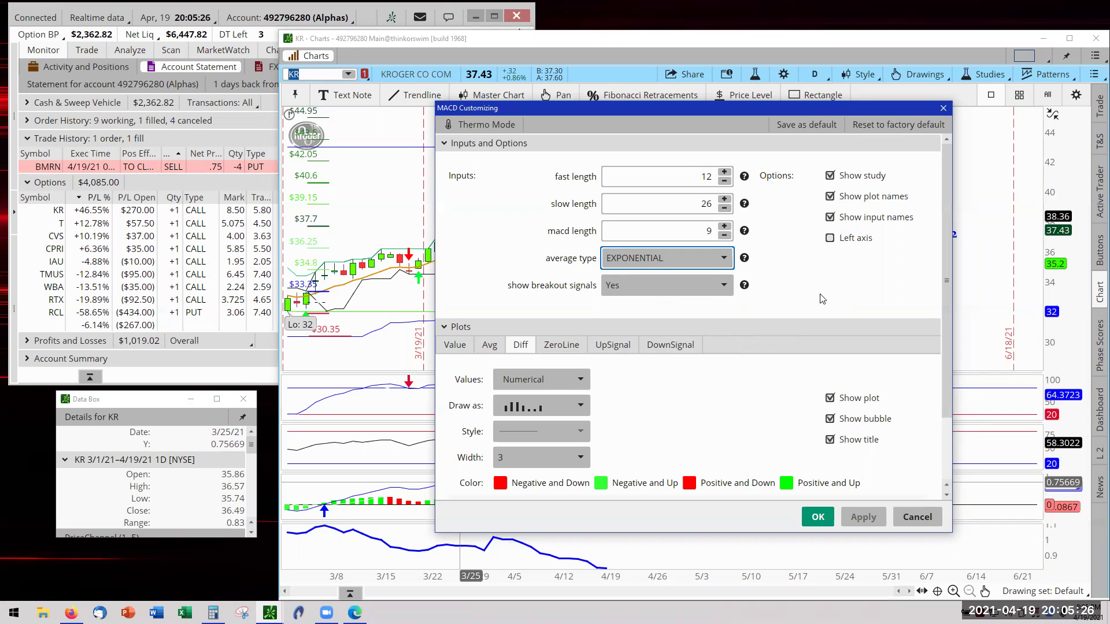
Review the ZeroLine plot and keep the UpSignal arrow width at 5
left_click(563, 346)
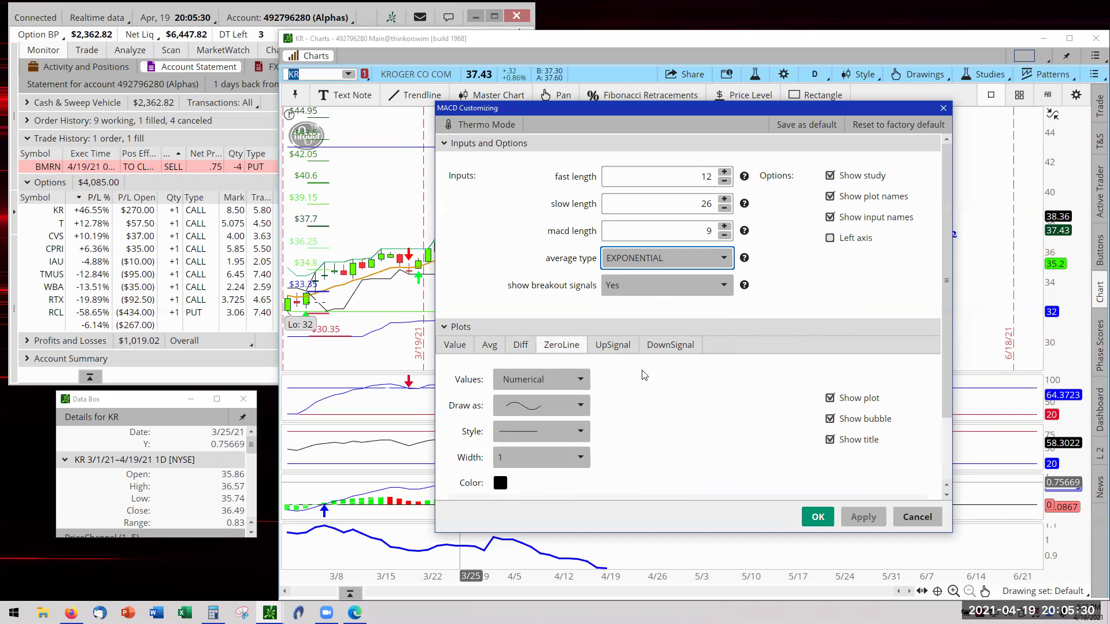
left_click(613, 346)
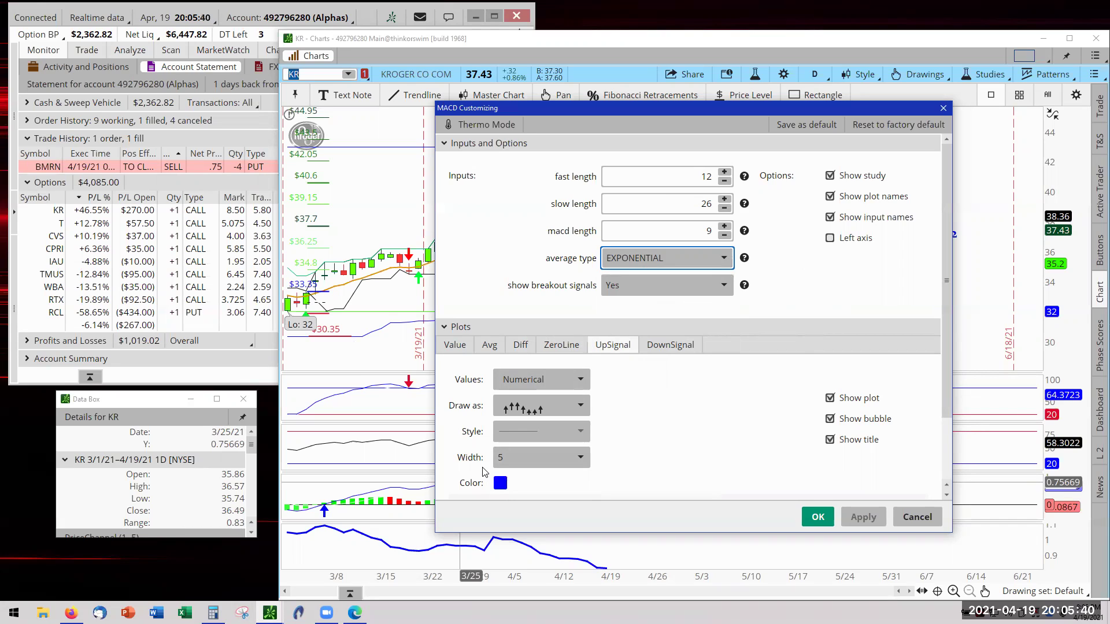
left_click(580, 458)
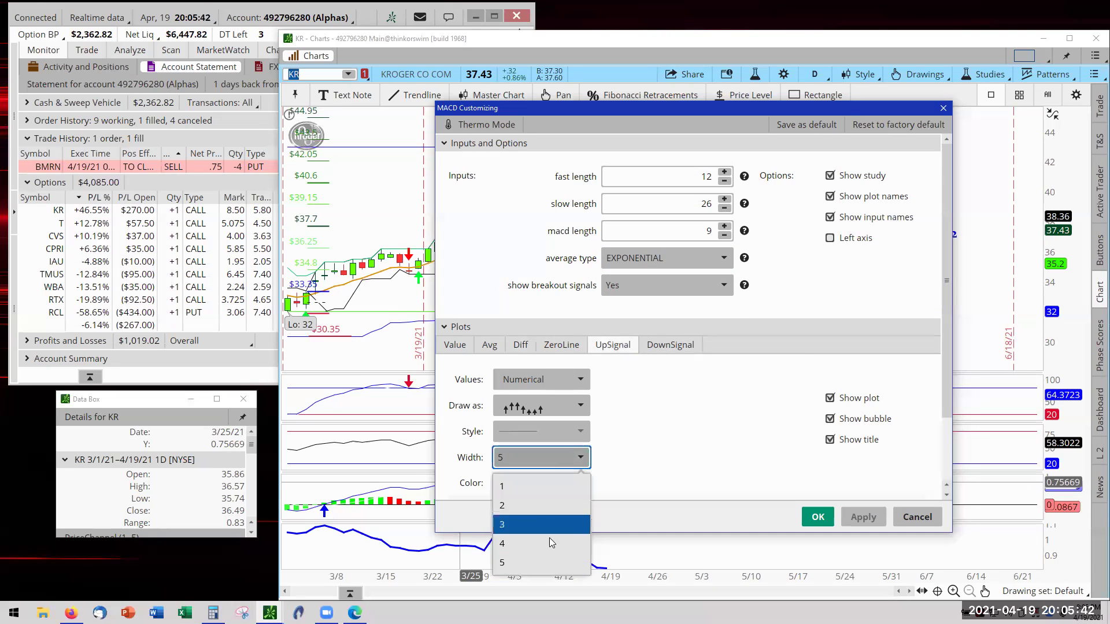
left_click(535, 567)
Keep the DownSignal arrow width at 5 and confirm the MACD settings
left_click(674, 347)
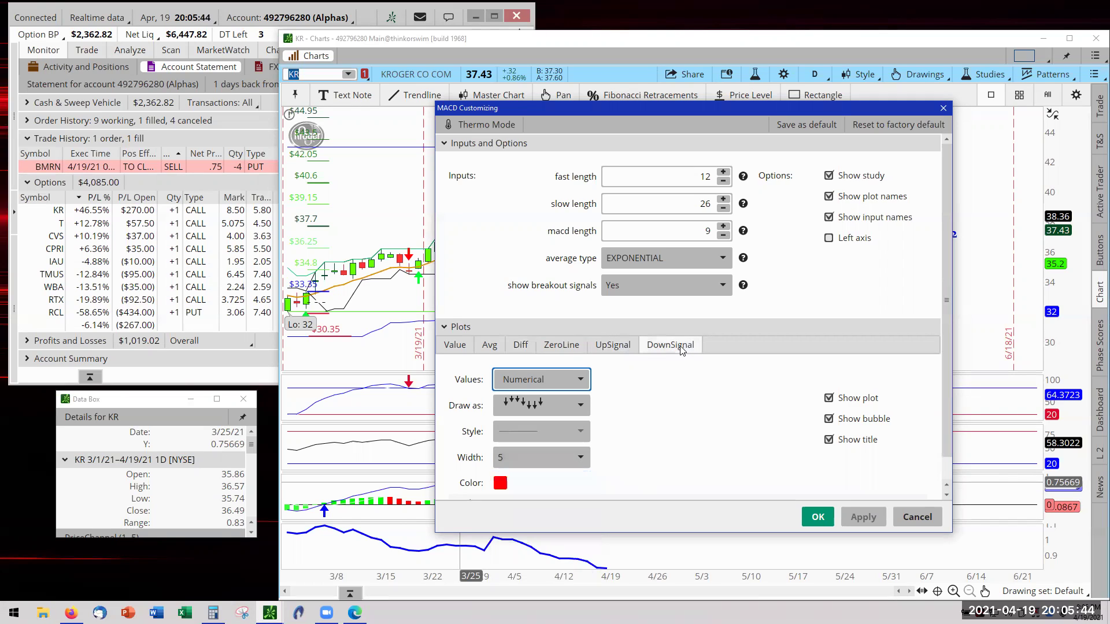
left_click(580, 458)
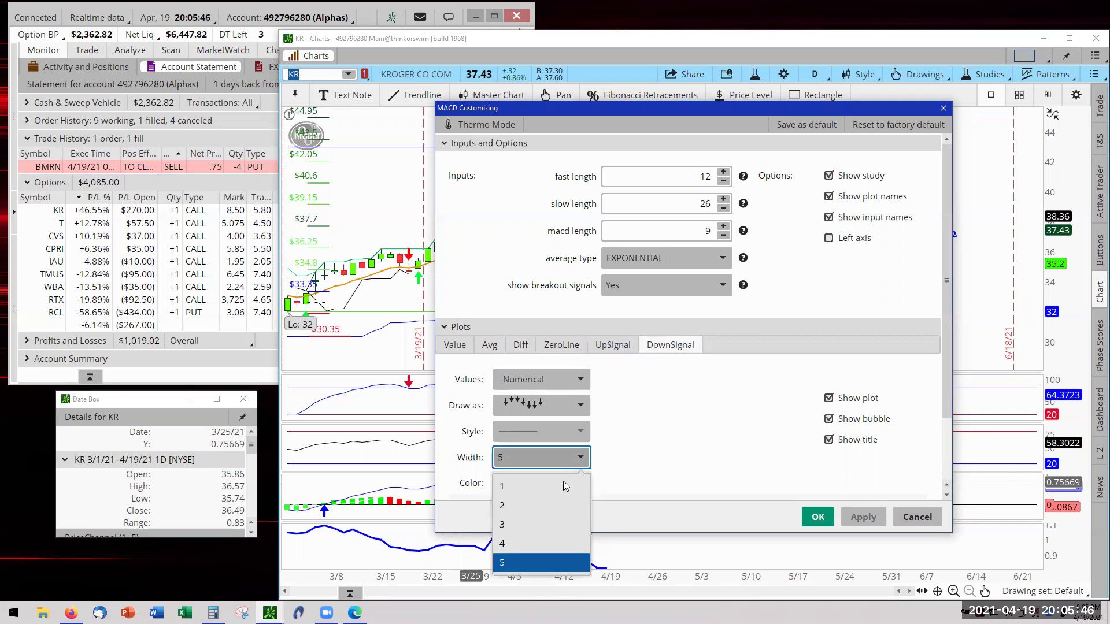
left_click(530, 564)
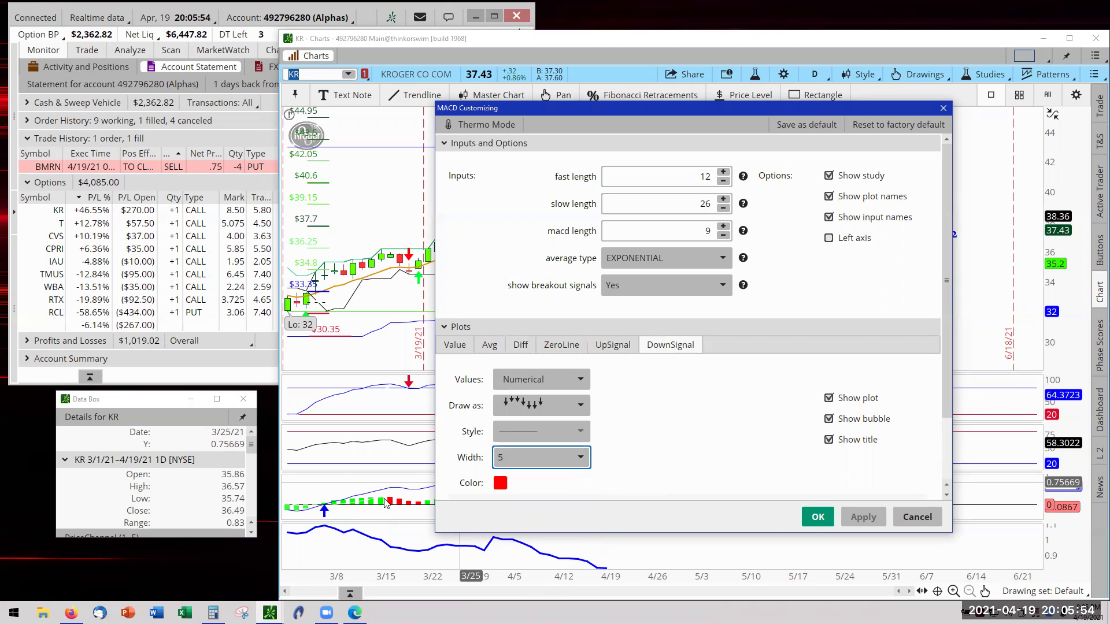
left_click(818, 517)
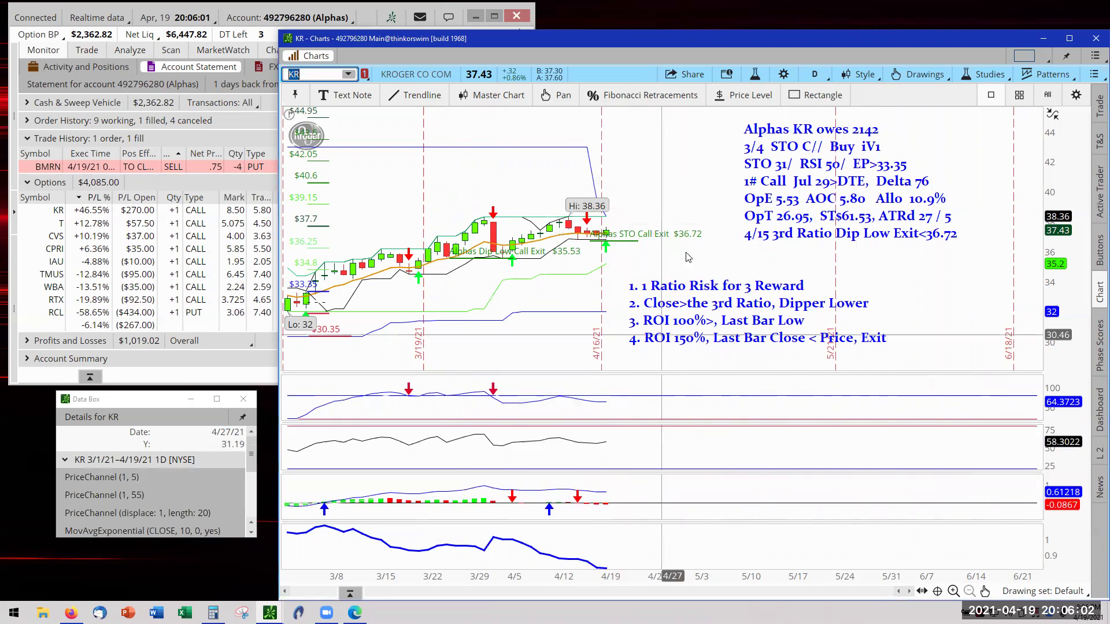
In Edit Studies, search for macd, confirm the MACD settings, and apply them to the KR chart
left_click(755, 75)
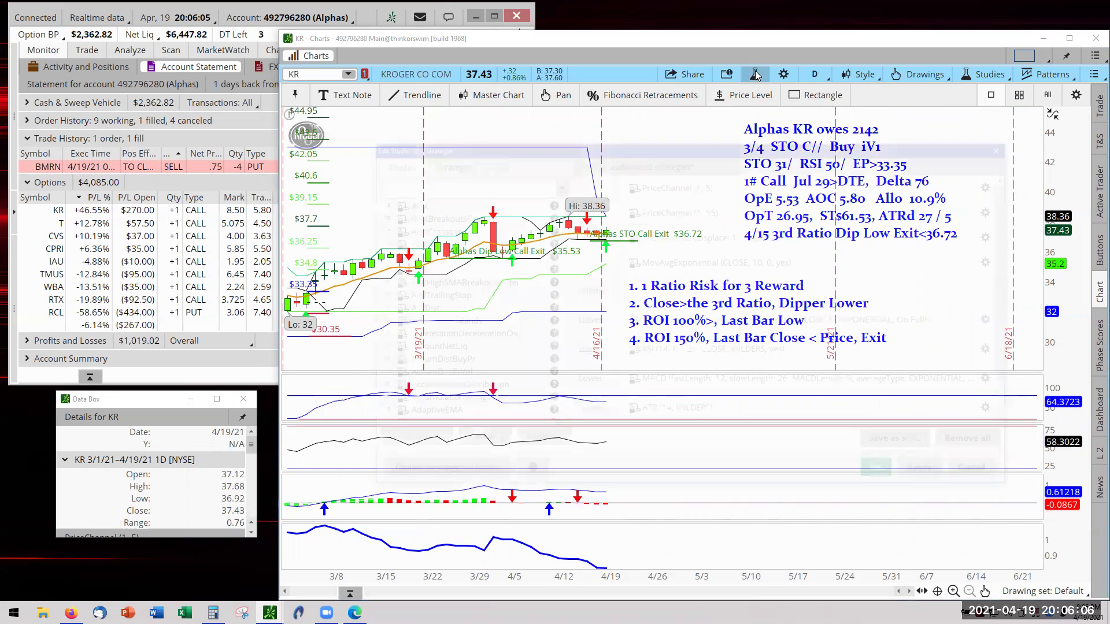
left_click(412, 187)
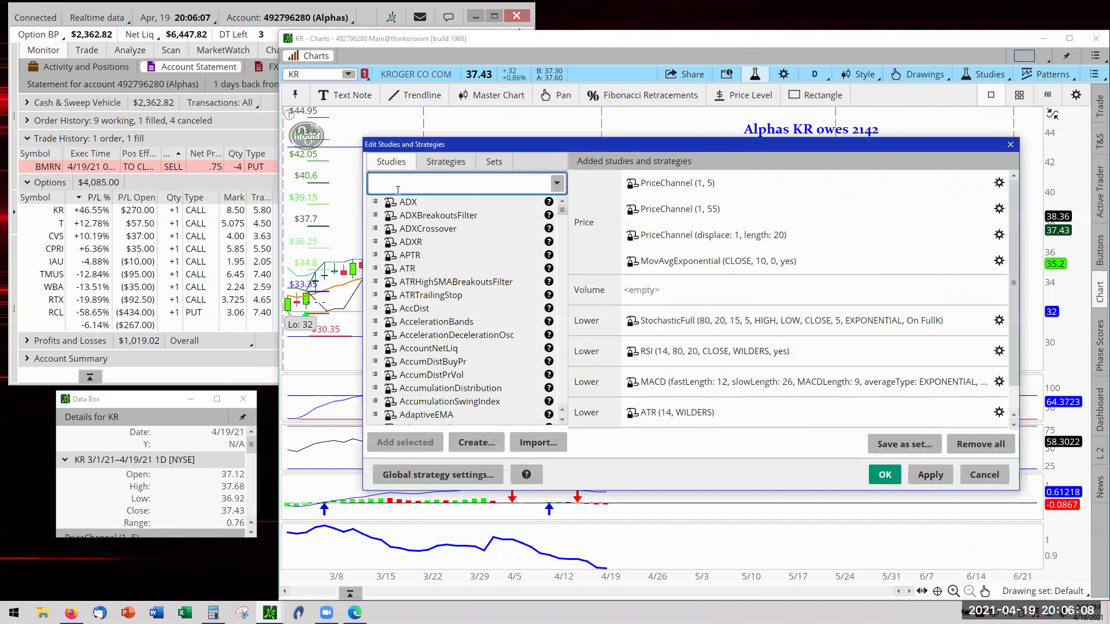
type("macd")
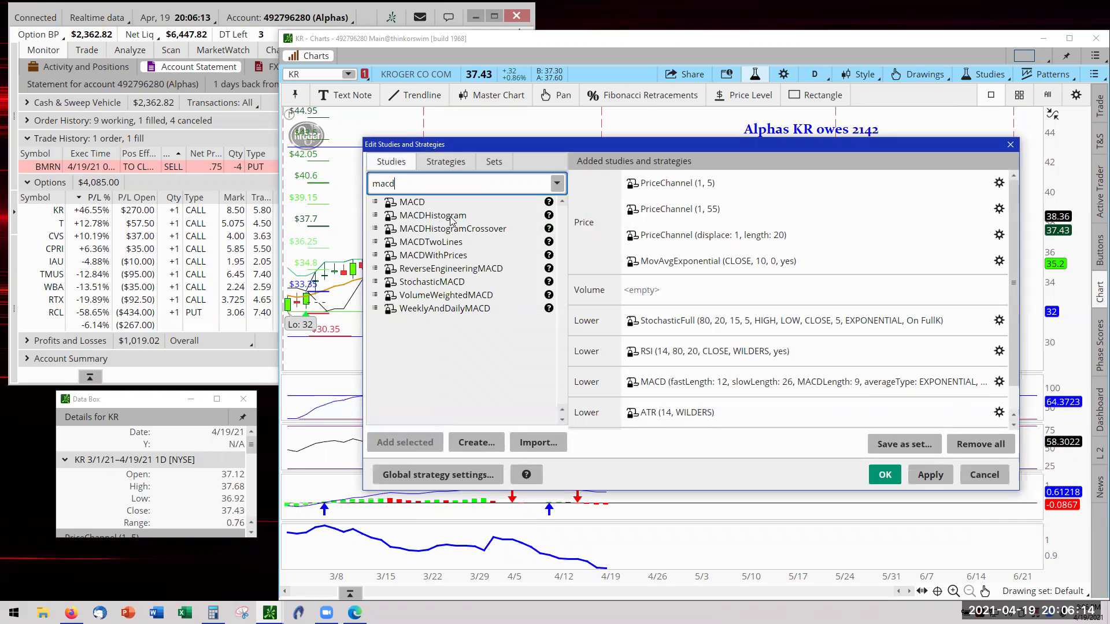
mouse_move(663, 417)
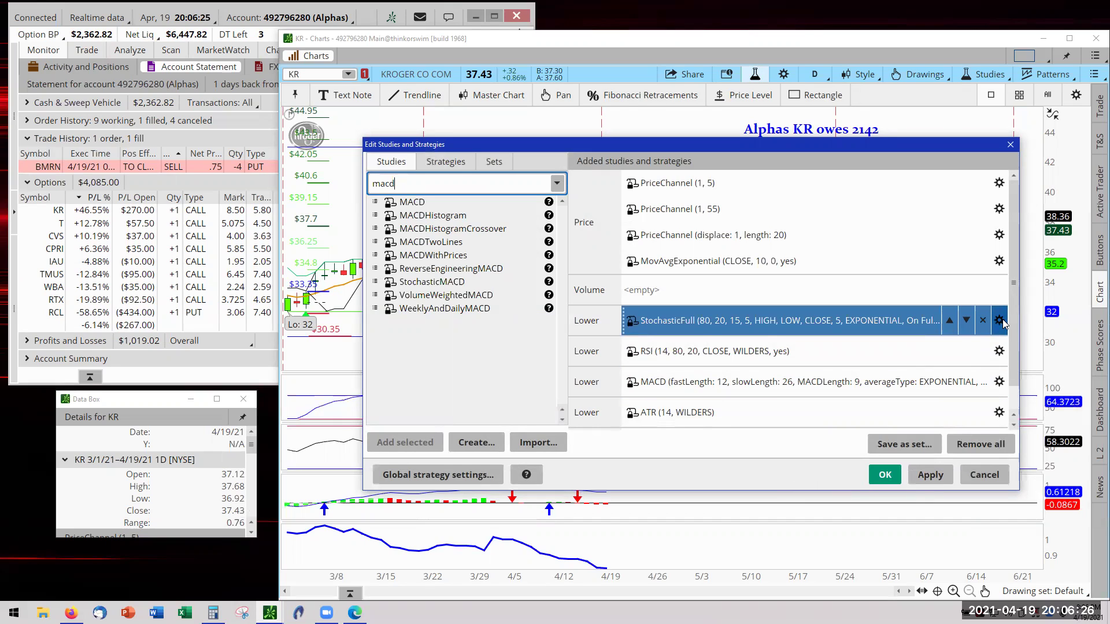
left_click(999, 382)
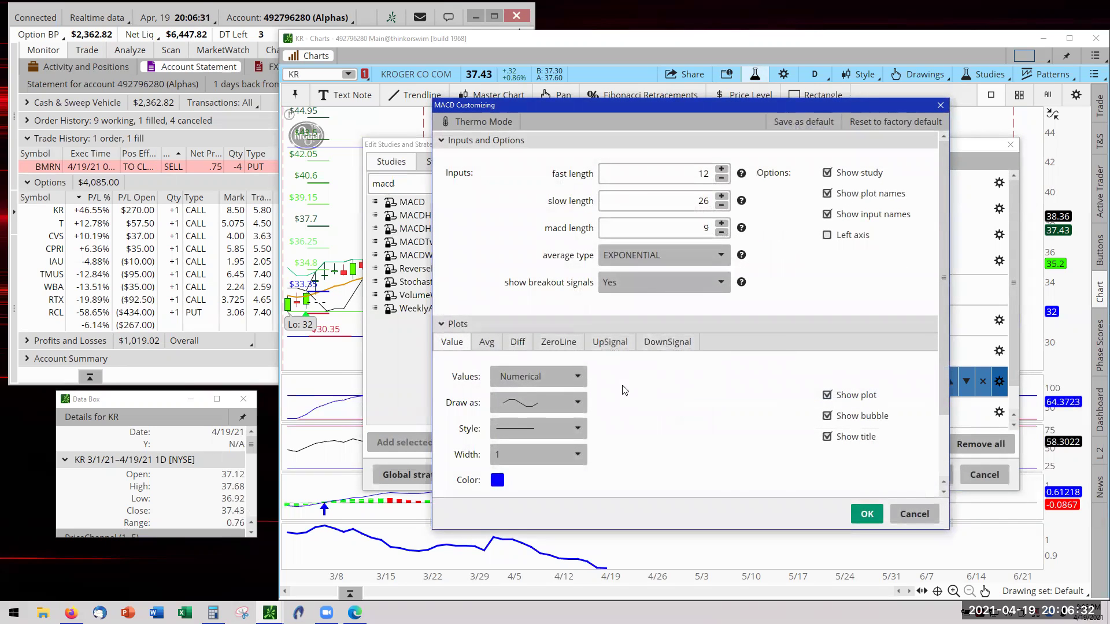
left_click(867, 513)
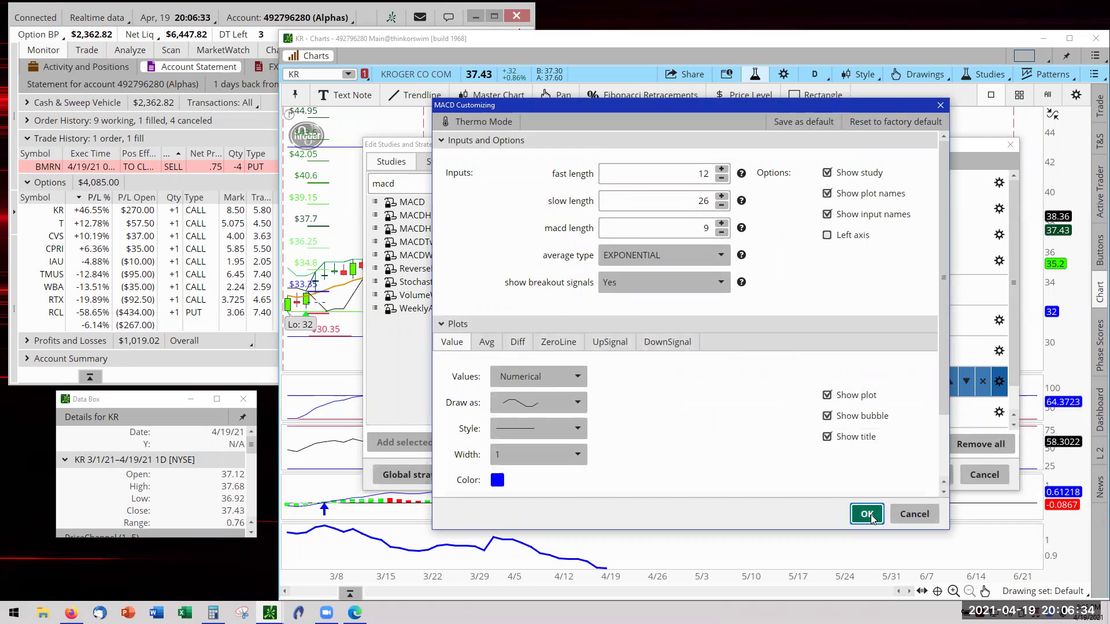
left_click(930, 476)
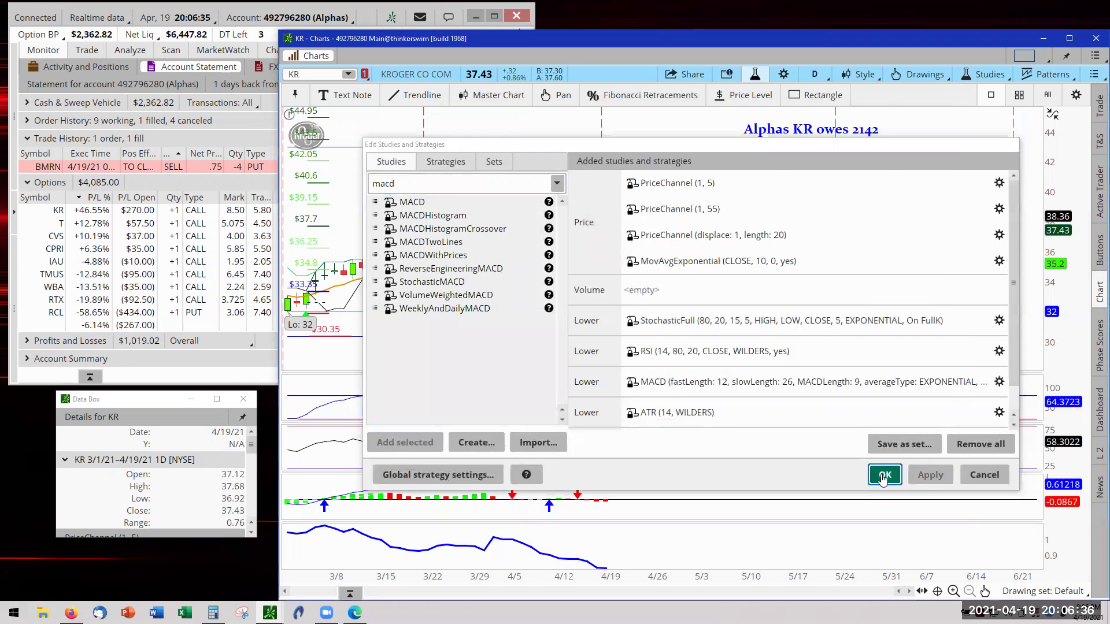
left_click(884, 475)
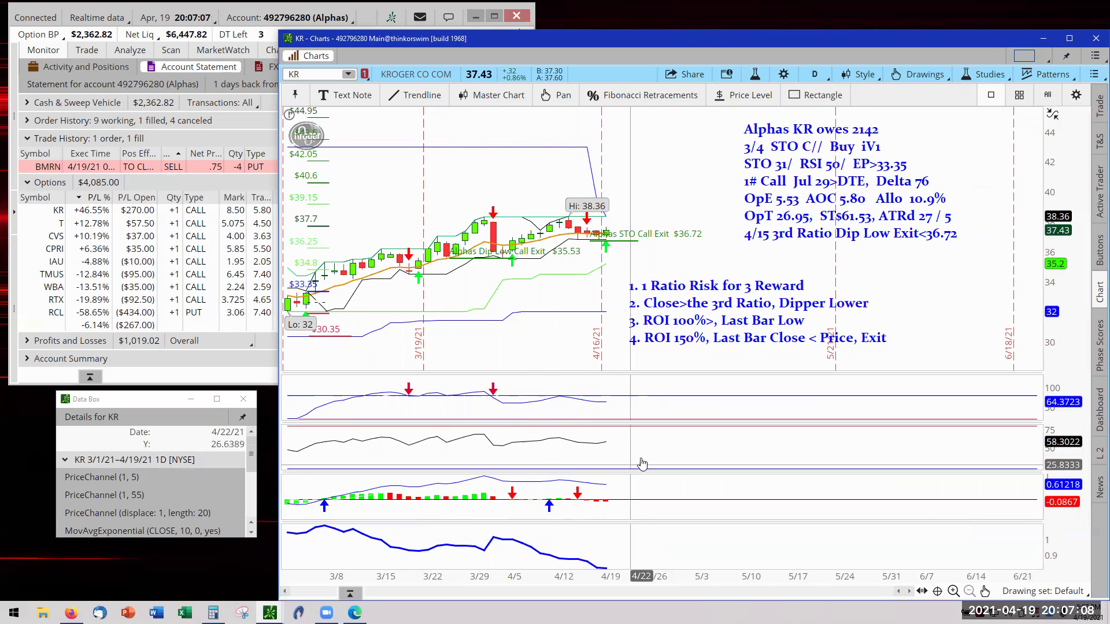
Stretch the middle study pane's price axis on the KR chart
left_click_drag(1059, 441, 1059, 448)
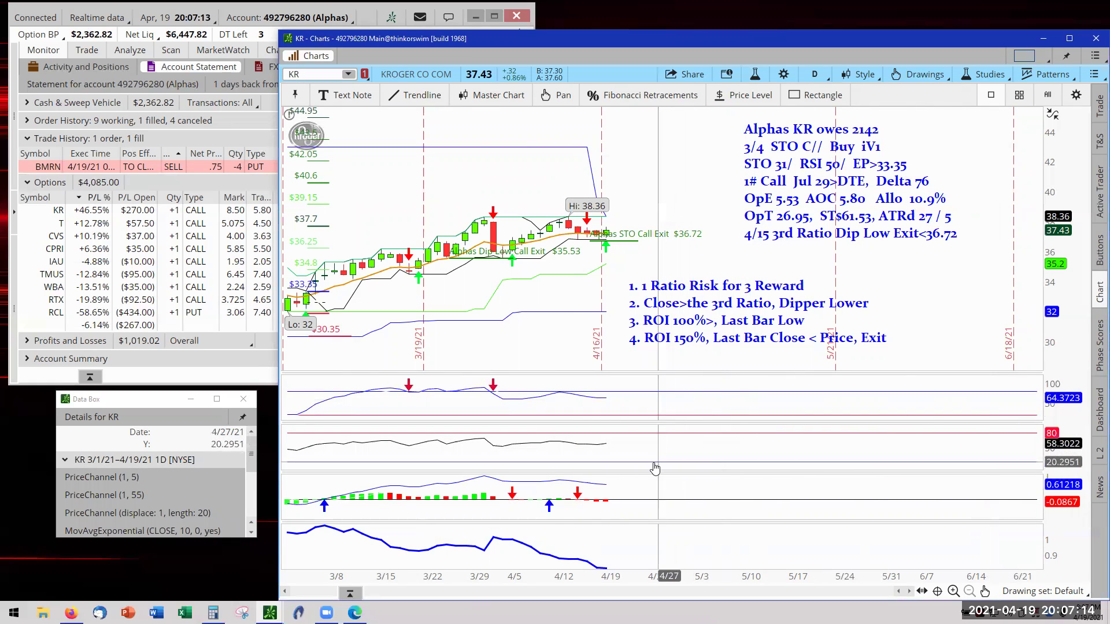
Switch the chart to AT&T (T), enlarge and recentre its candles, then reopen the Positions list
left_click(349, 75)
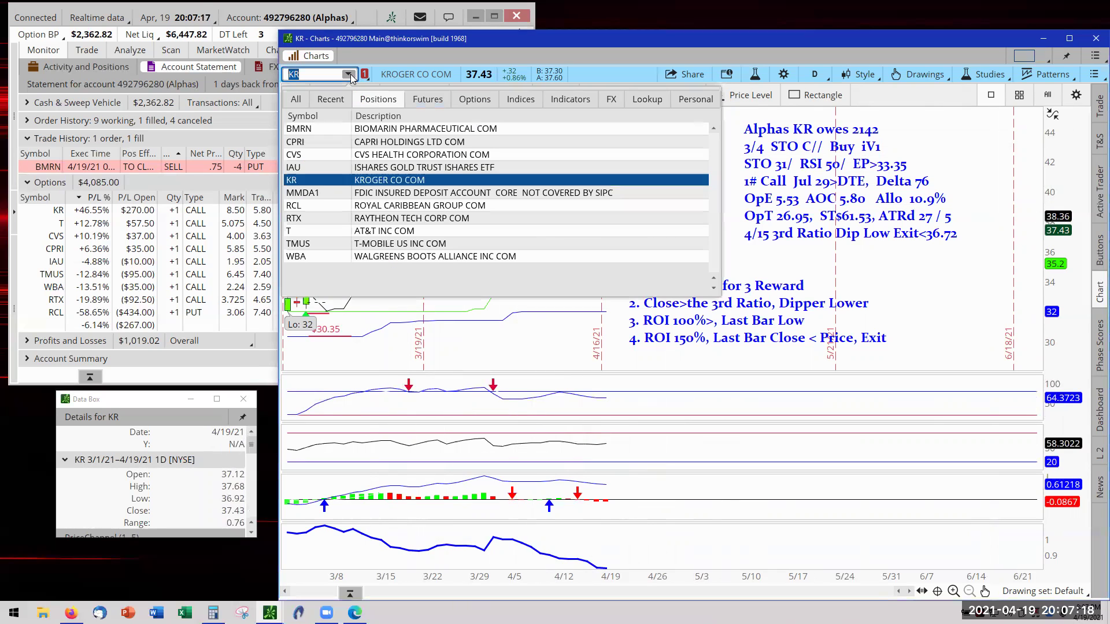
left_click(372, 231)
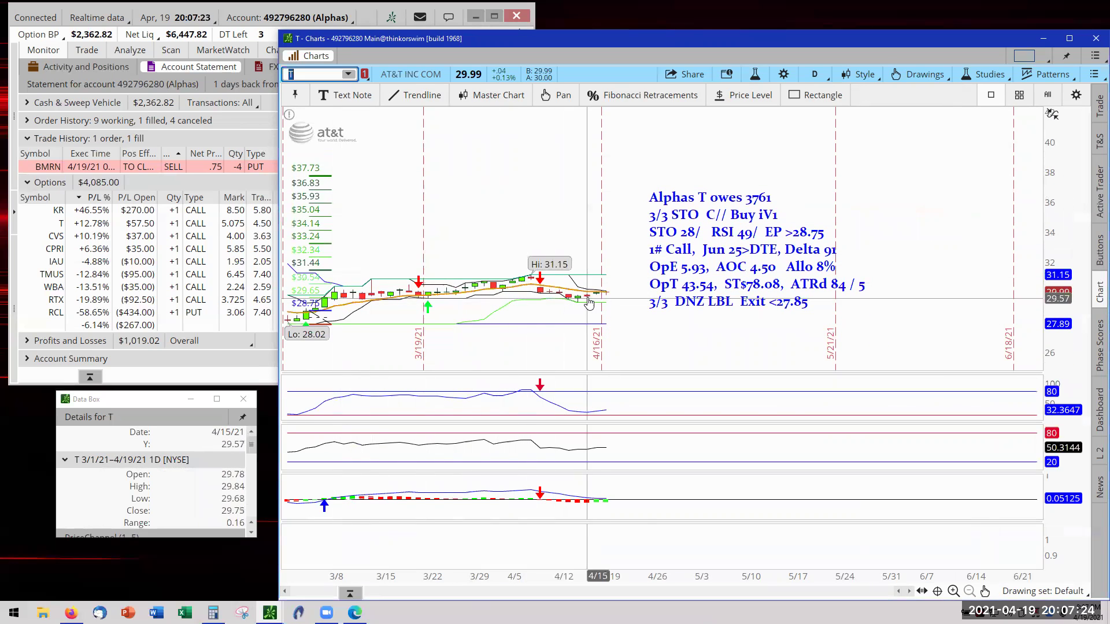
left_click_drag(1059, 272, 1059, 241)
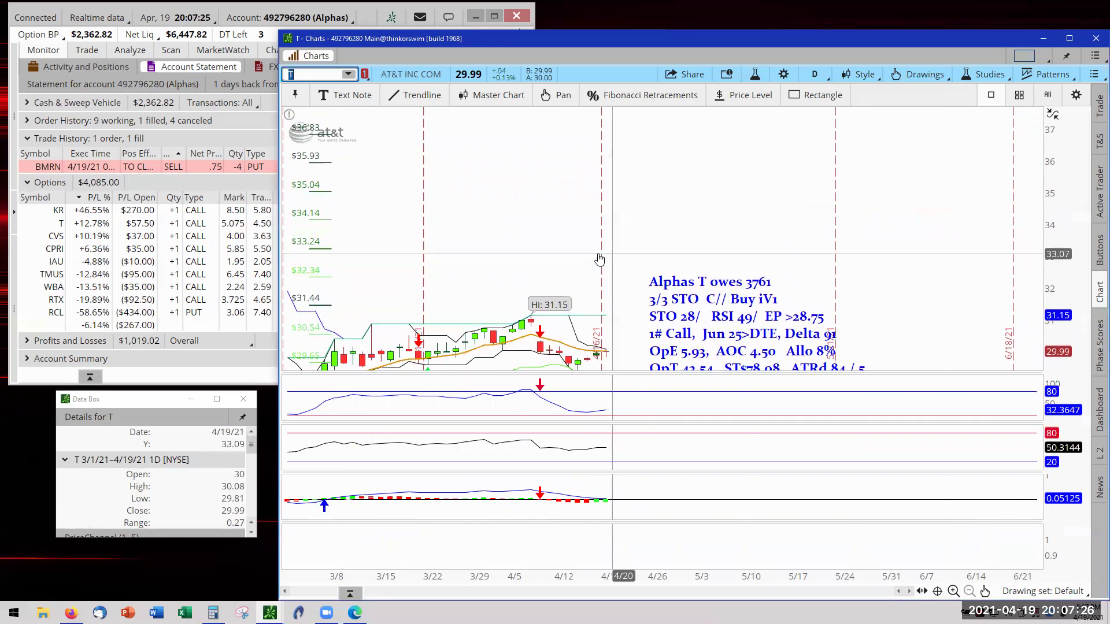
left_click_drag(450, 347, 489, 250)
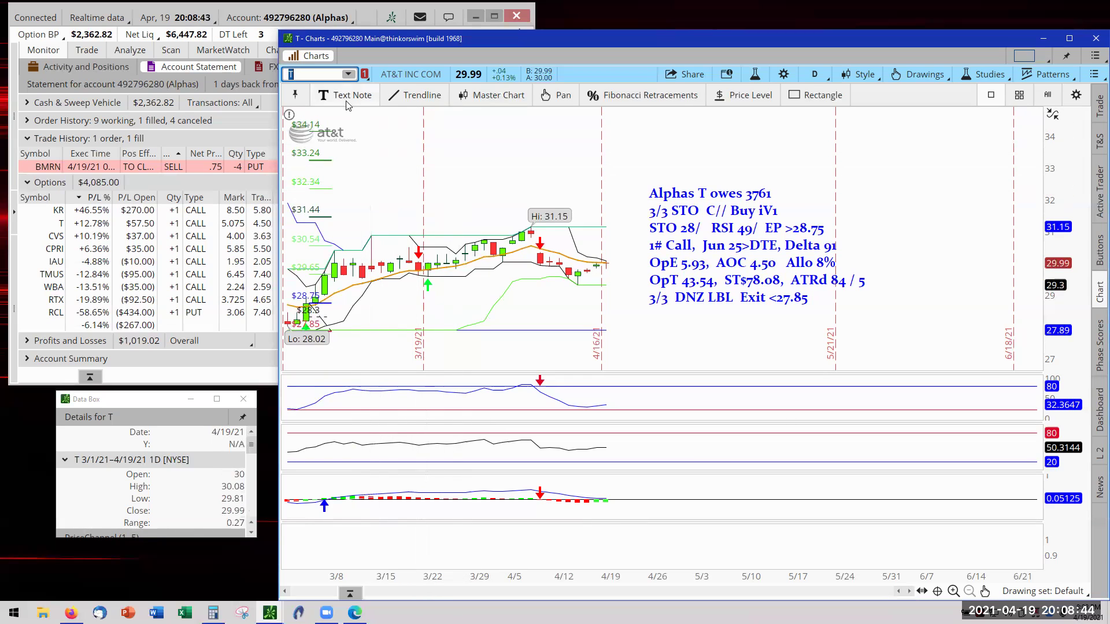
left_click(350, 74)
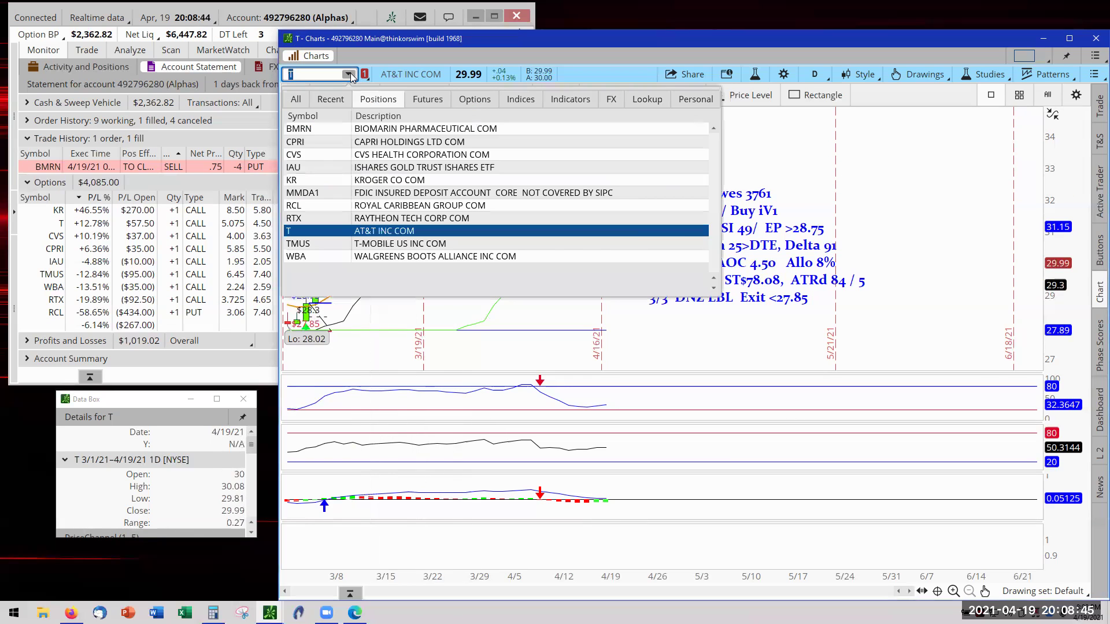
Switch to CVS, autozoom it, shift it down to show top prices, then reopen the Positions list
left_click(373, 155)
right_click(433, 194)
left_click(477, 214)
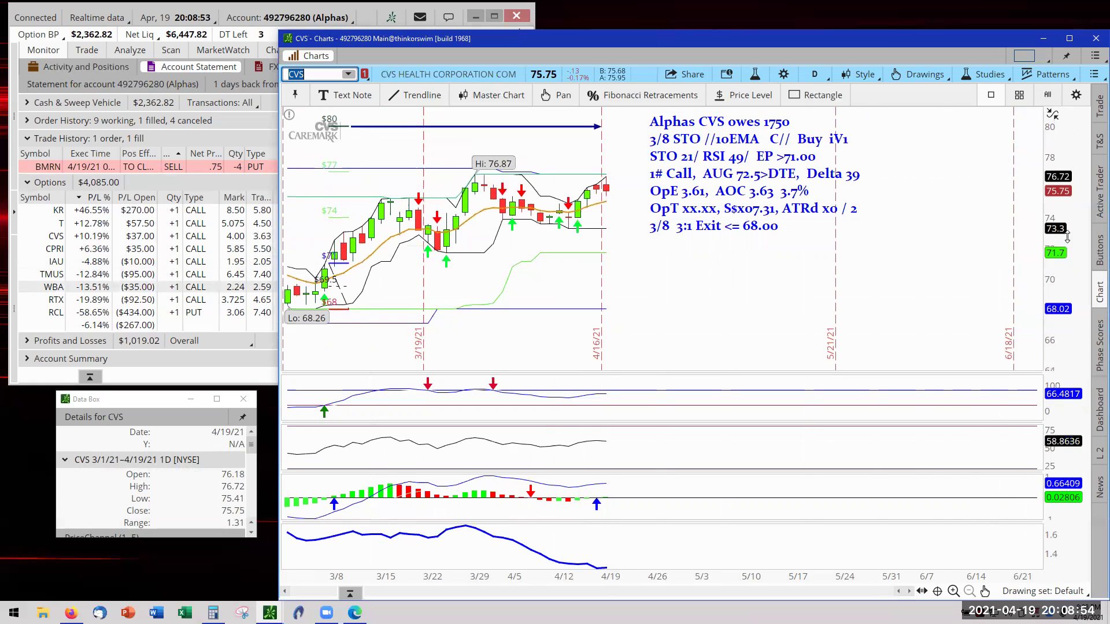
left_click_drag(578, 130, 578, 181)
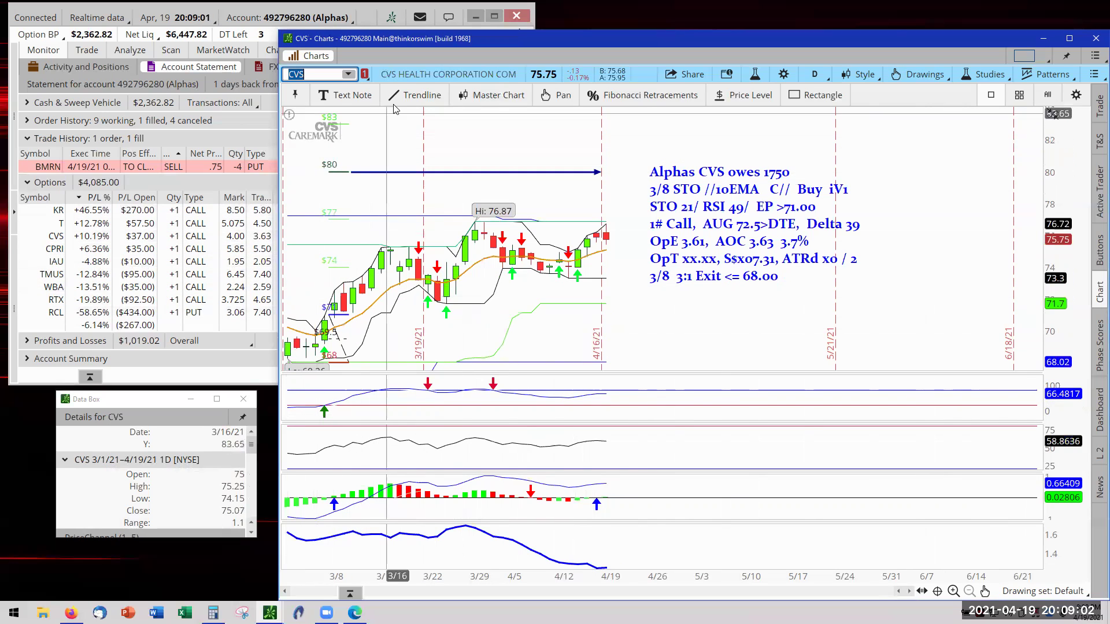
left_click(349, 74)
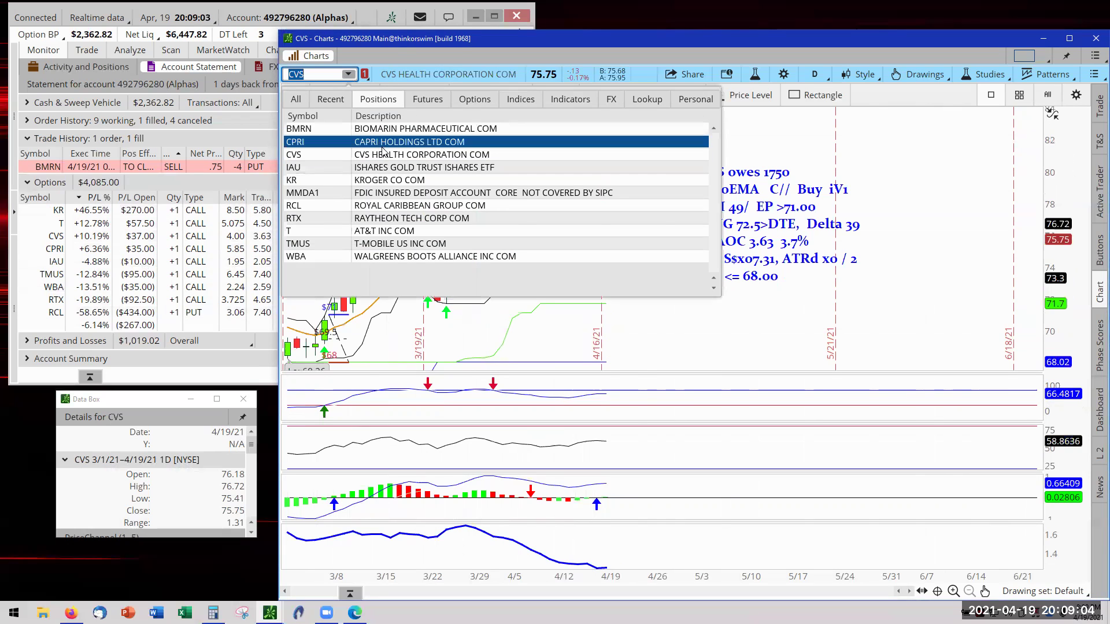
Switch to CPRI, autozoom and reposition it, rescale the MACD pane, then reopen the Positions list
left_click(382, 143)
right_click(625, 253)
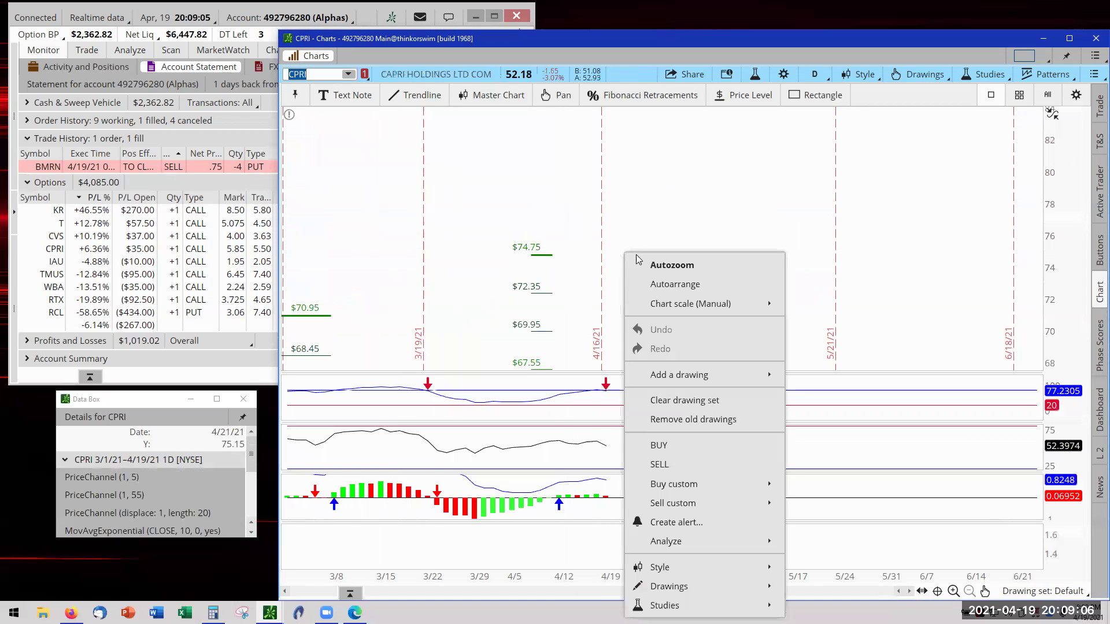
left_click(673, 265)
left_click_drag(1065, 324, 1060, 298)
left_click_drag(552, 239, 532, 294)
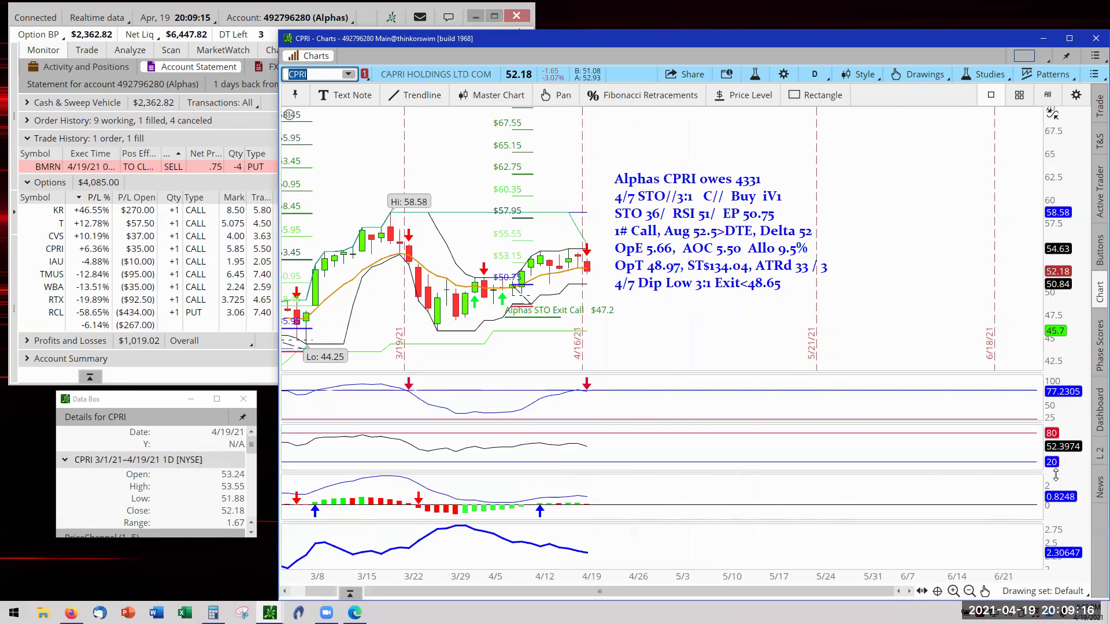
left_click_drag(1058, 496, 1057, 507)
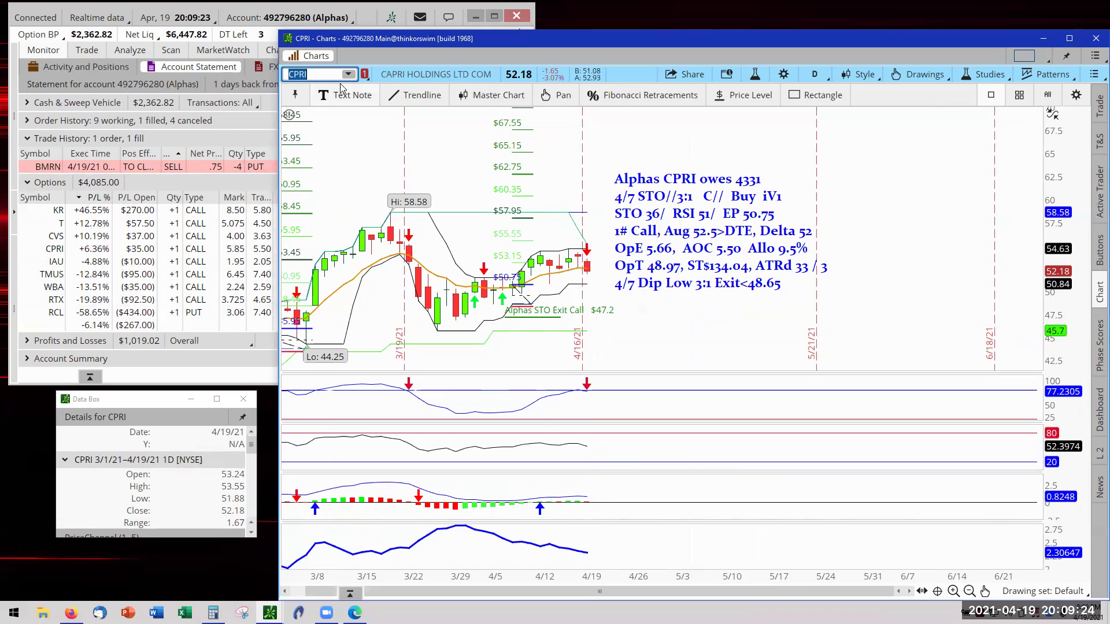
left_click(349, 75)
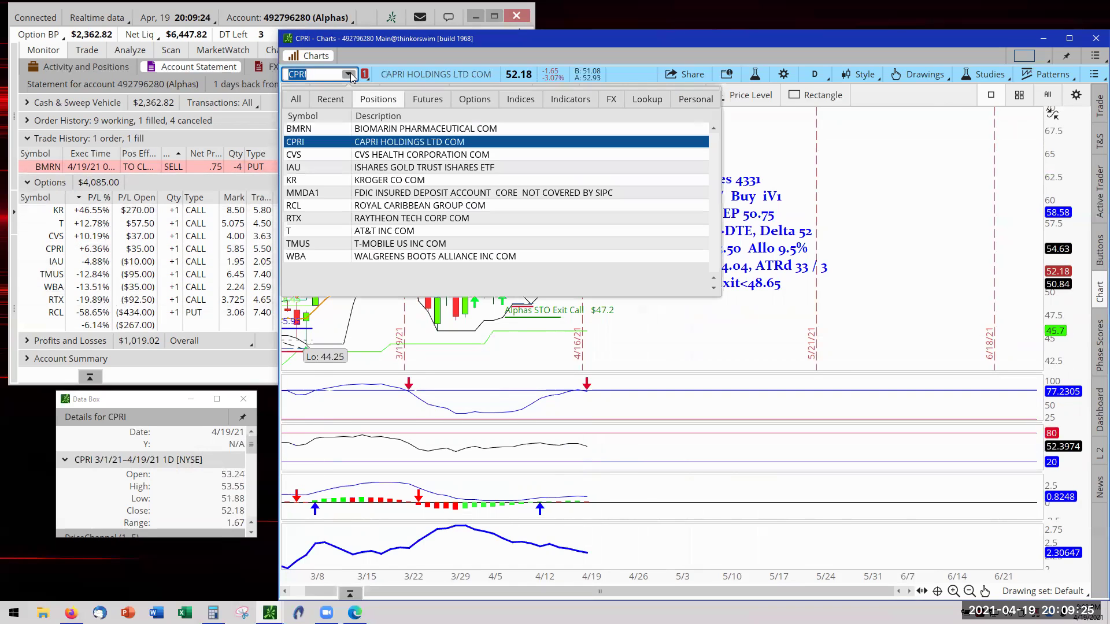
Switch the chart to BMRN, autozoom it to its price data, and centre the candles
left_click(390, 129)
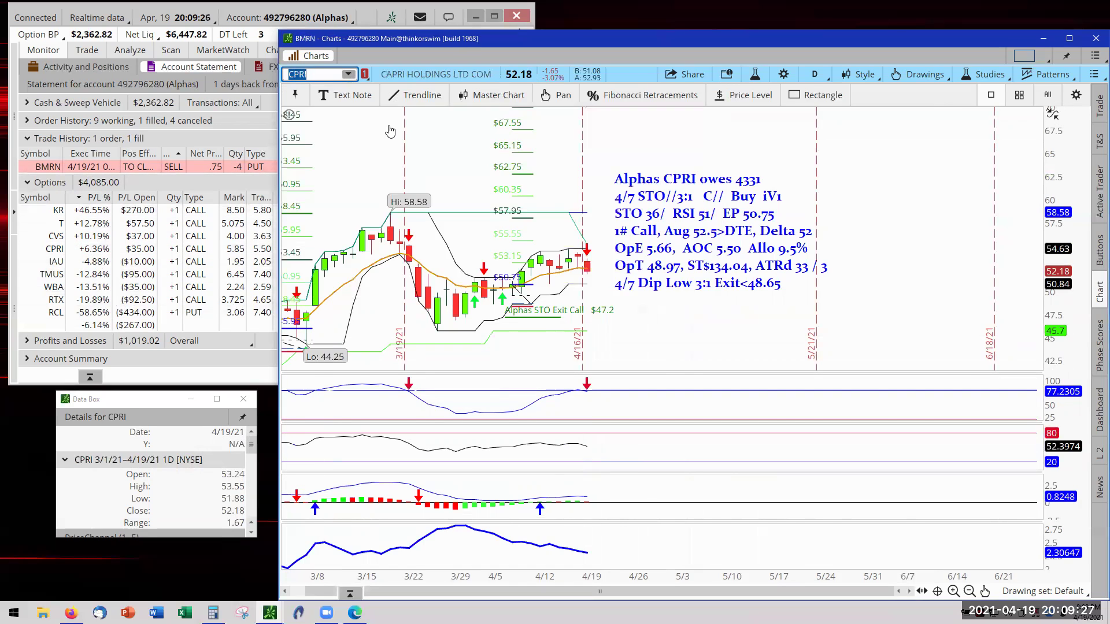
right_click(455, 225)
left_click(492, 238)
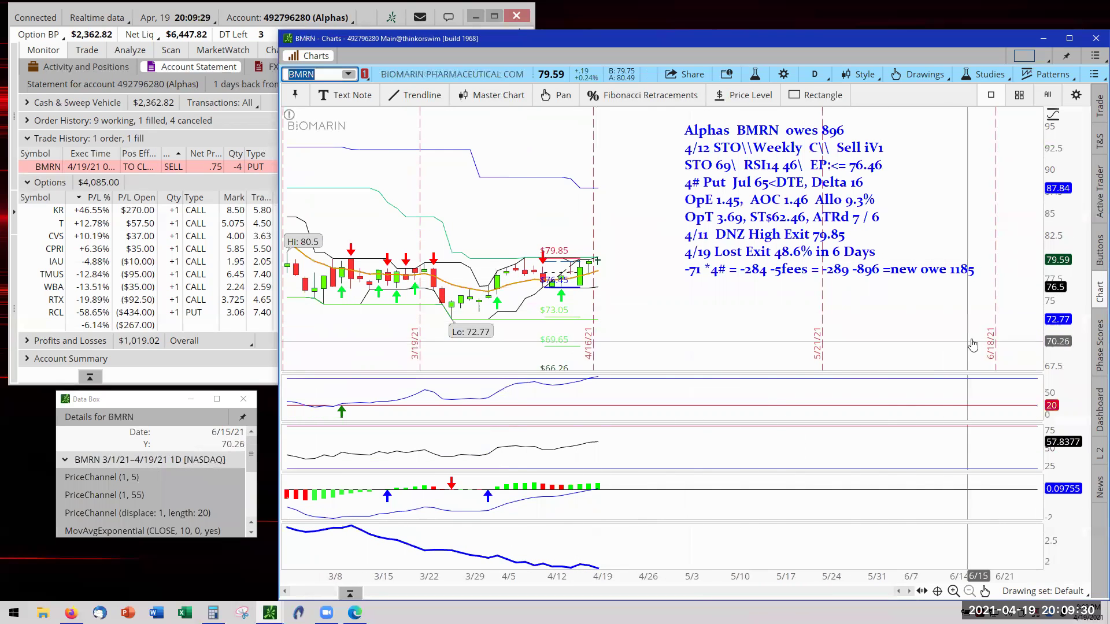
scroll(1020, 331, "down", 5)
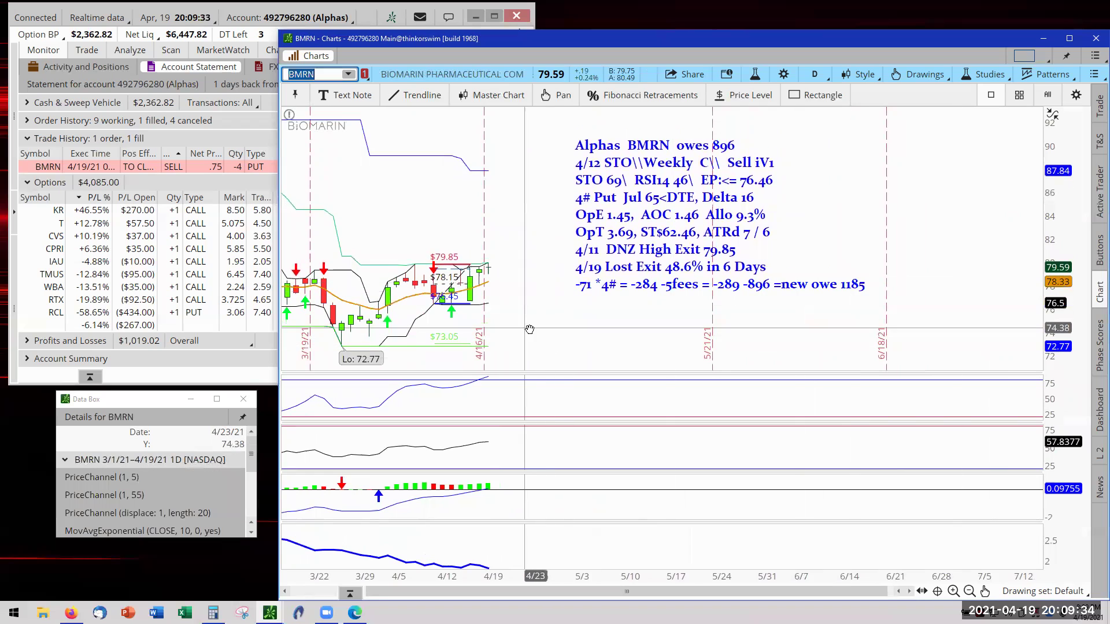
mouse_move(528, 324)
left_mouse_down()
mouse_move(528, 287)
mouse_move(523, 319)
left_mouse_up()
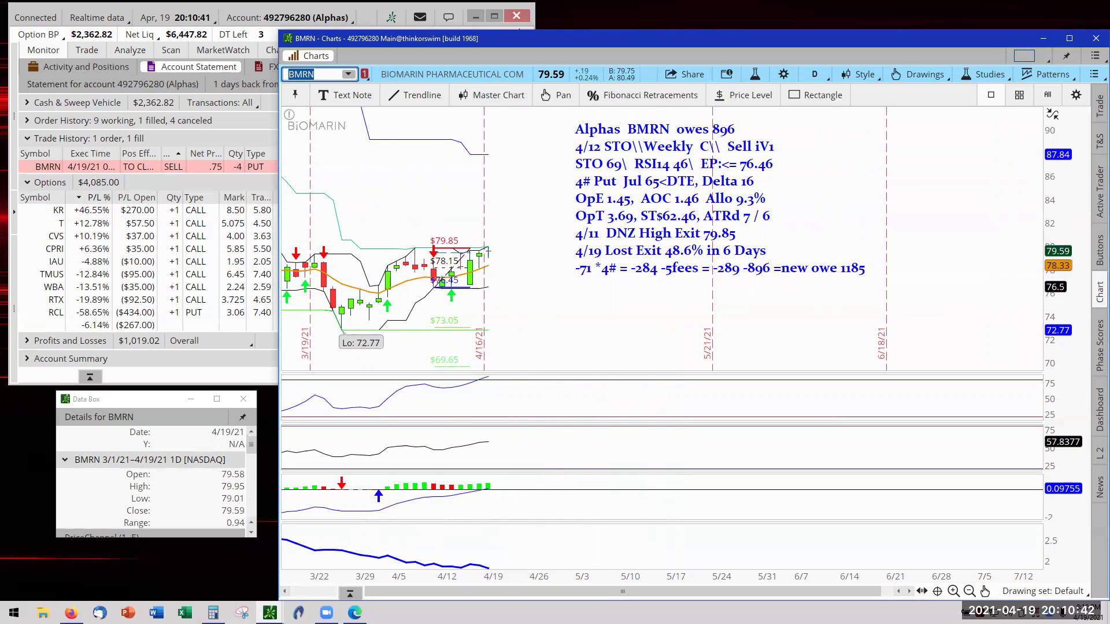
key("alt+Tab")
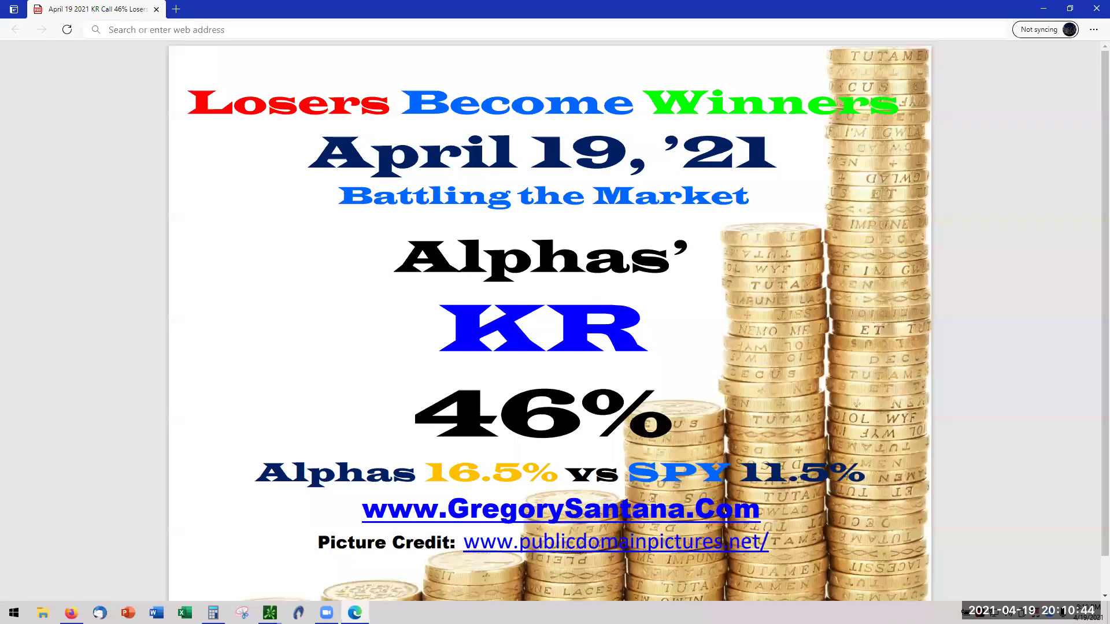